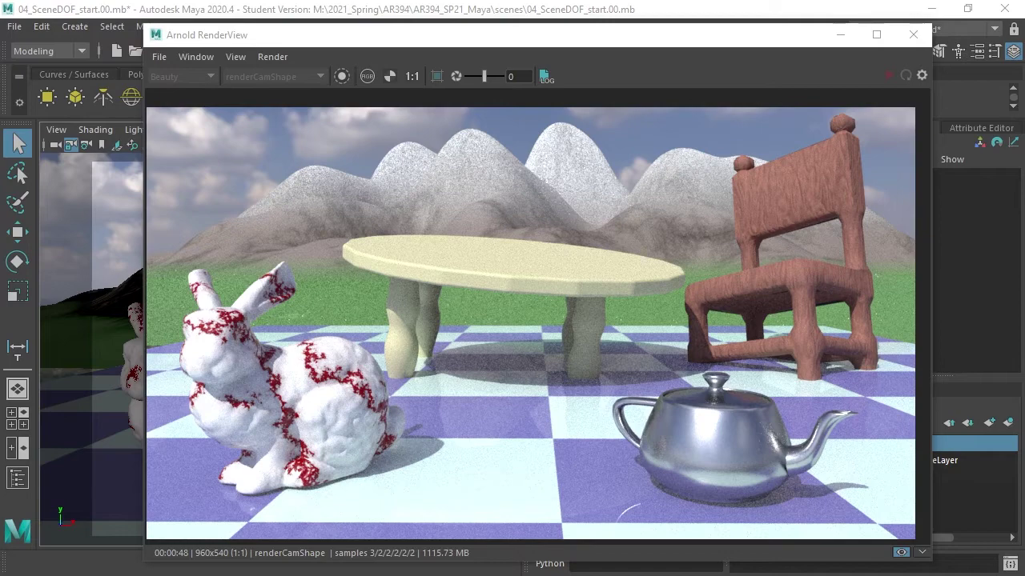
Step: Enable depth of field on renderCam and in its viewport display, with the F Stop lowered to about 8.364
{"action": "left_click_drag", "start_coordinate": [517, 40], "coordinate": [1024, 16]}
{"action": "left_click", "coordinate": [85, 145]}
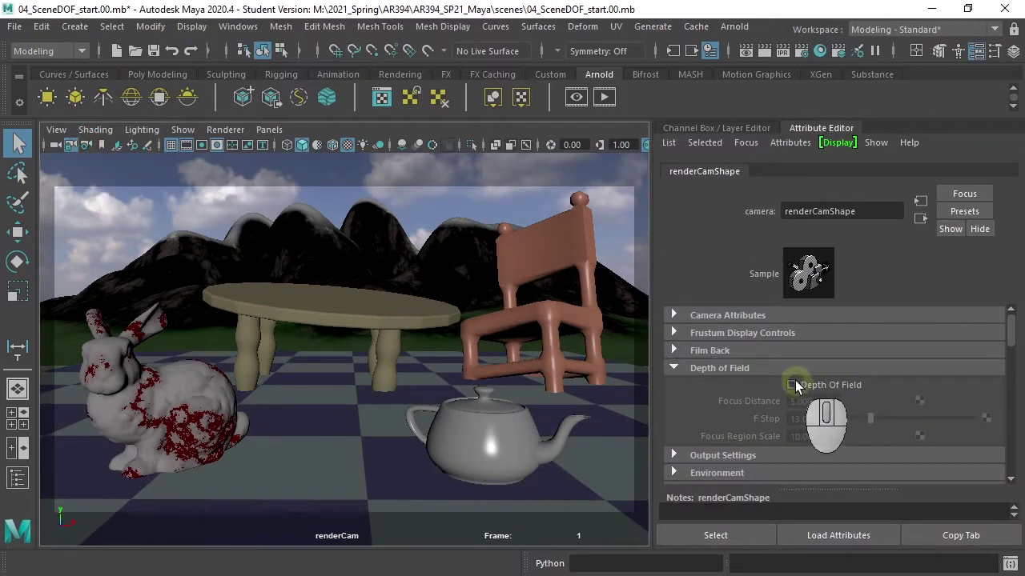
{"action": "left_click", "coordinate": [793, 385]}
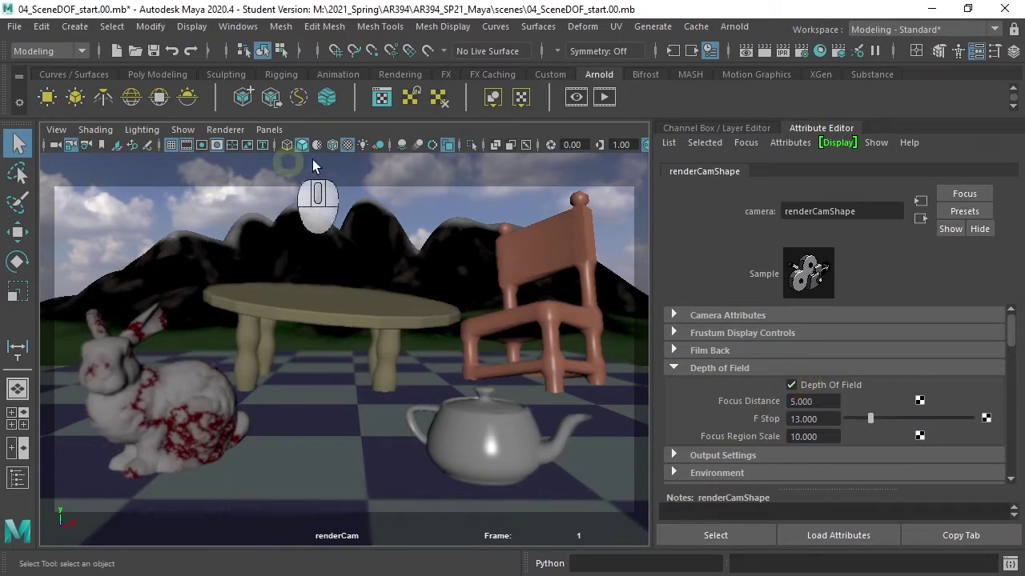
{"action": "left_click", "coordinate": [456, 146]}
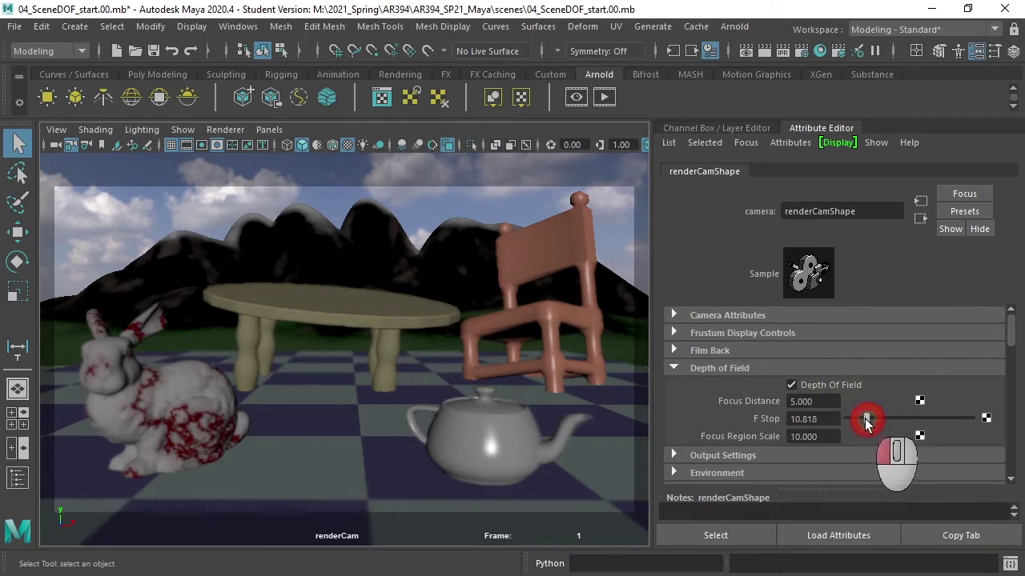
{"action": "mouse_move", "coordinate": [867, 423]}
{"action": "left_mouse_down"}
{"action": "mouse_move", "coordinate": [854, 422]}
{"action": "mouse_move", "coordinate": [908, 422]}
{"action": "mouse_move", "coordinate": [851, 422]}
{"action": "mouse_move", "coordinate": [861, 422]}
{"action": "left_mouse_up"}
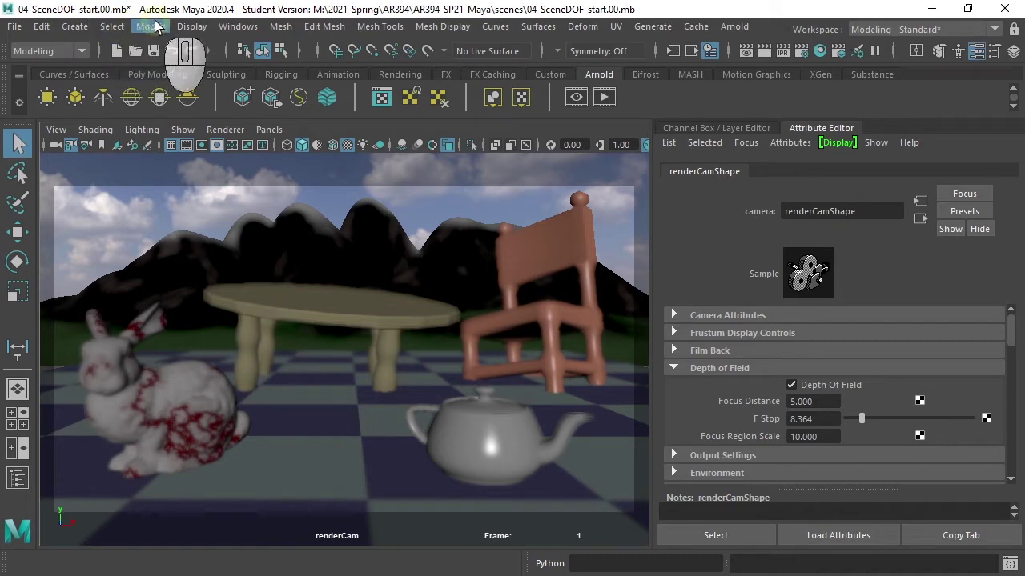
Step: Create a distance measurement in the top view from the render camera to the front of the bunny's head
{"action": "left_click", "coordinate": [74, 27]}
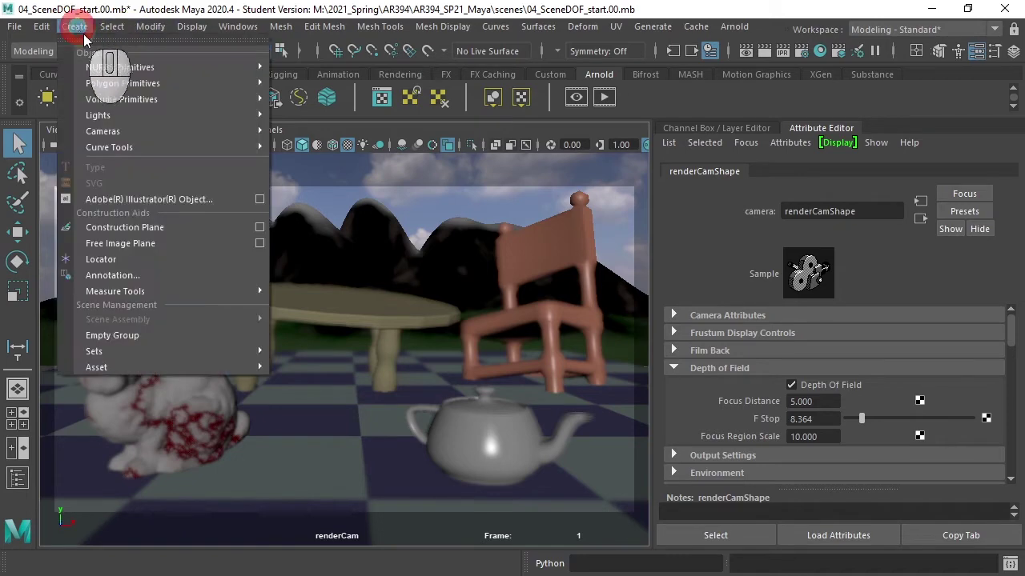
{"action": "mouse_move", "coordinate": [211, 293]}
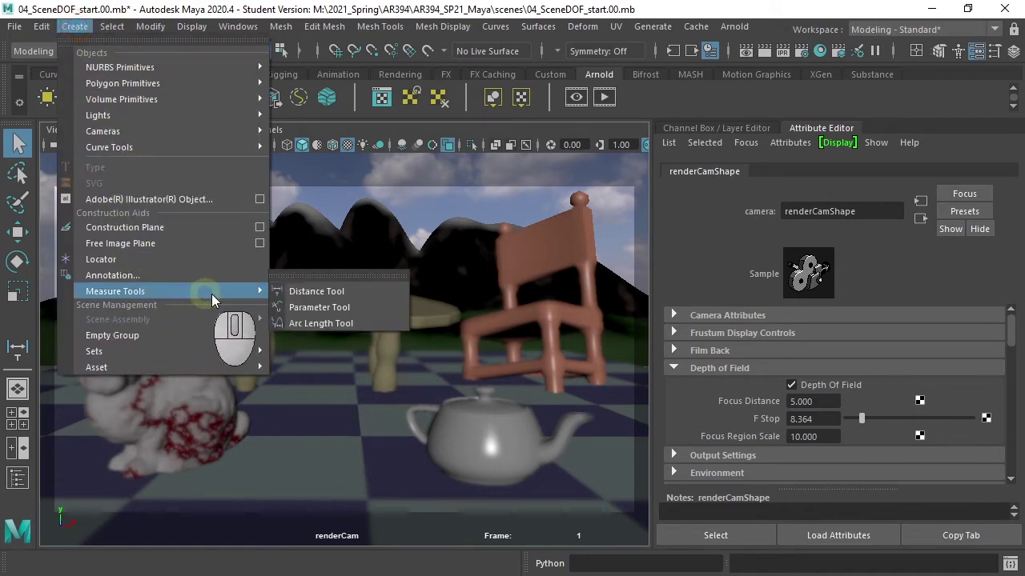
{"action": "left_click", "coordinate": [340, 293]}
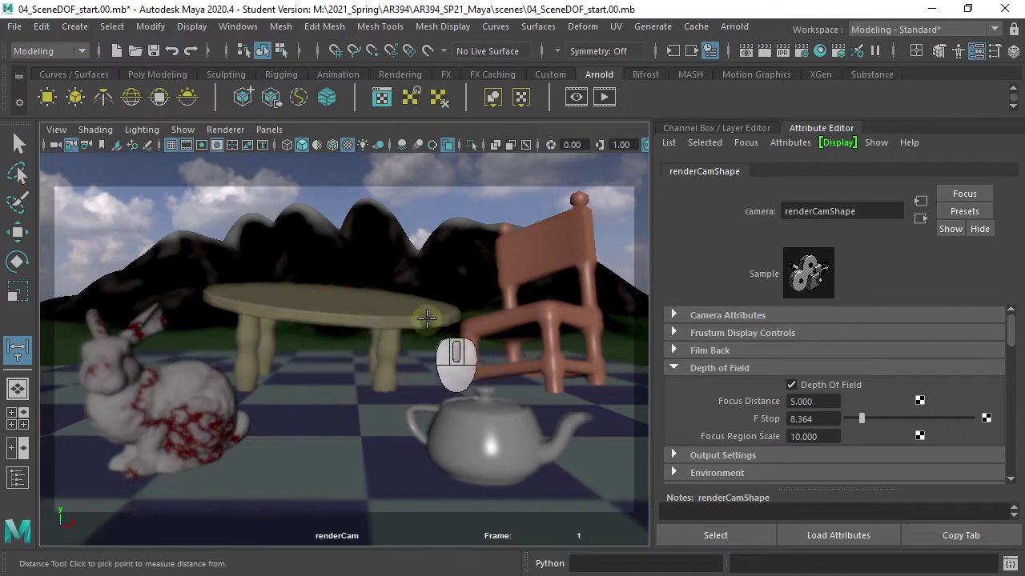
{"action": "key", "text": "space"}
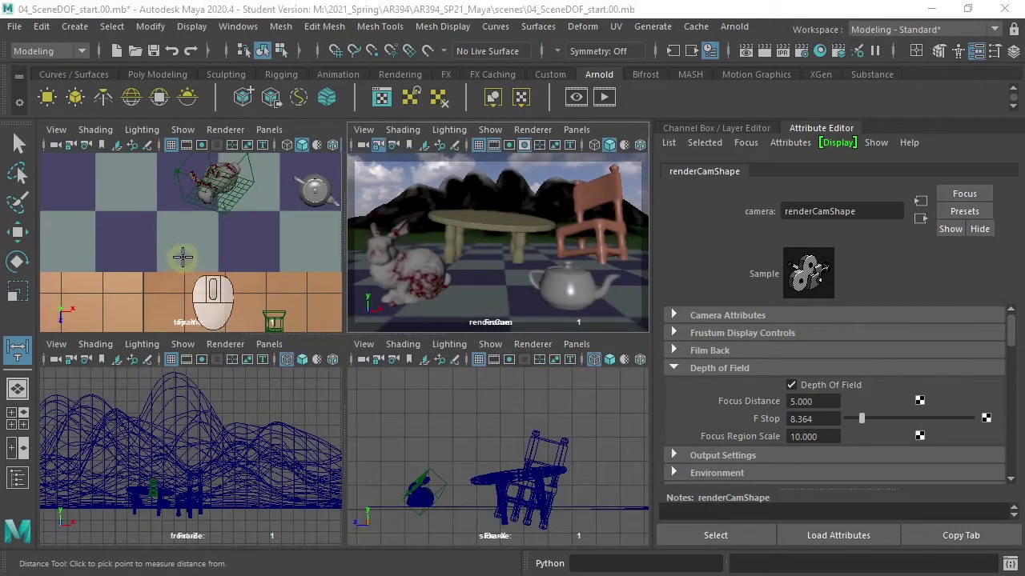
{"action": "key", "text": "space"}
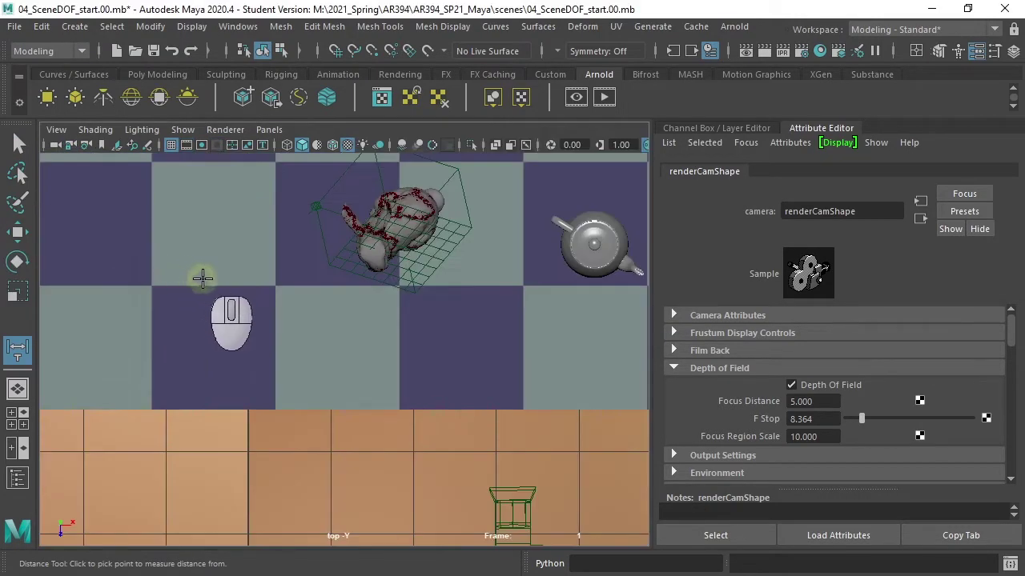
{"action": "left_click", "coordinate": [512, 515]}
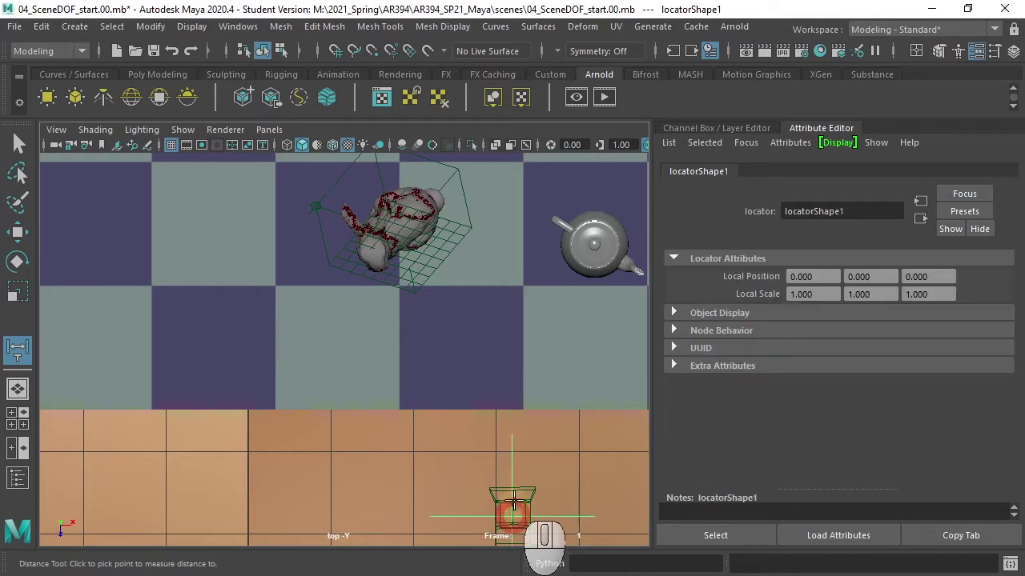
{"action": "left_click", "coordinate": [383, 272]}
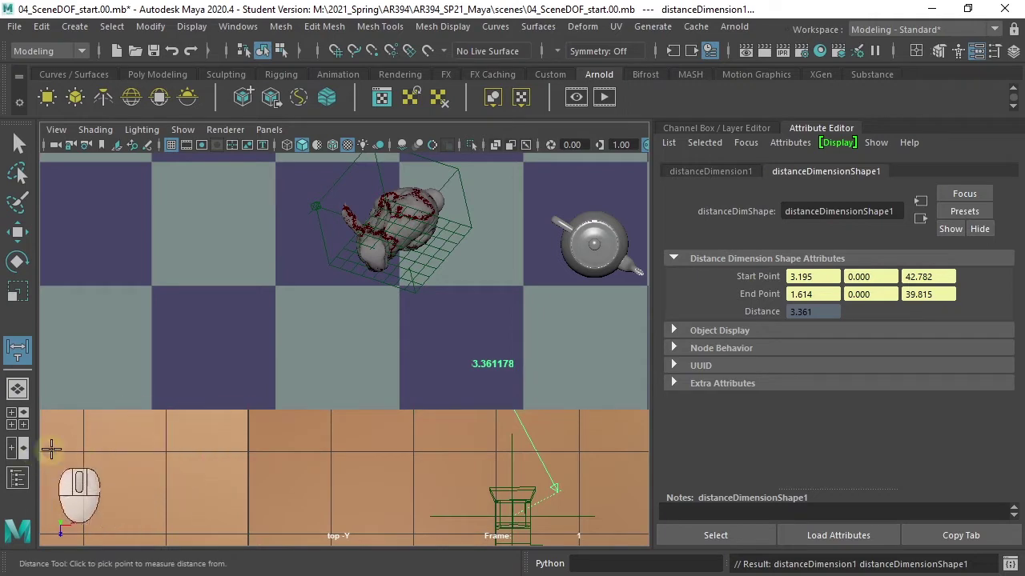
Step: Rename the distance measurement's locator at the camera as CamLoc
{"action": "key", "text": "space"}
{"action": "key", "text": "space"}
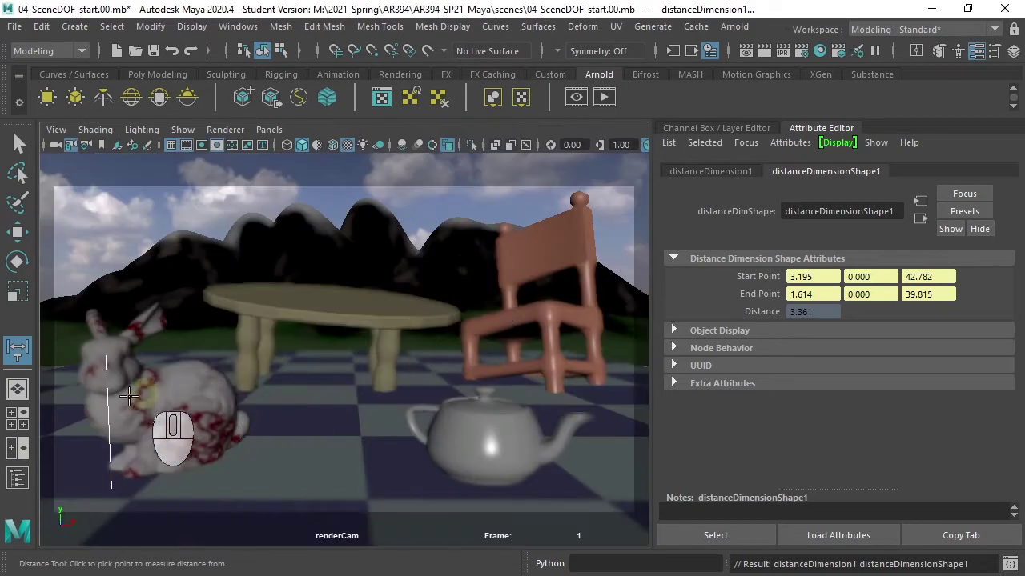
{"action": "left_click", "coordinate": [14, 483]}
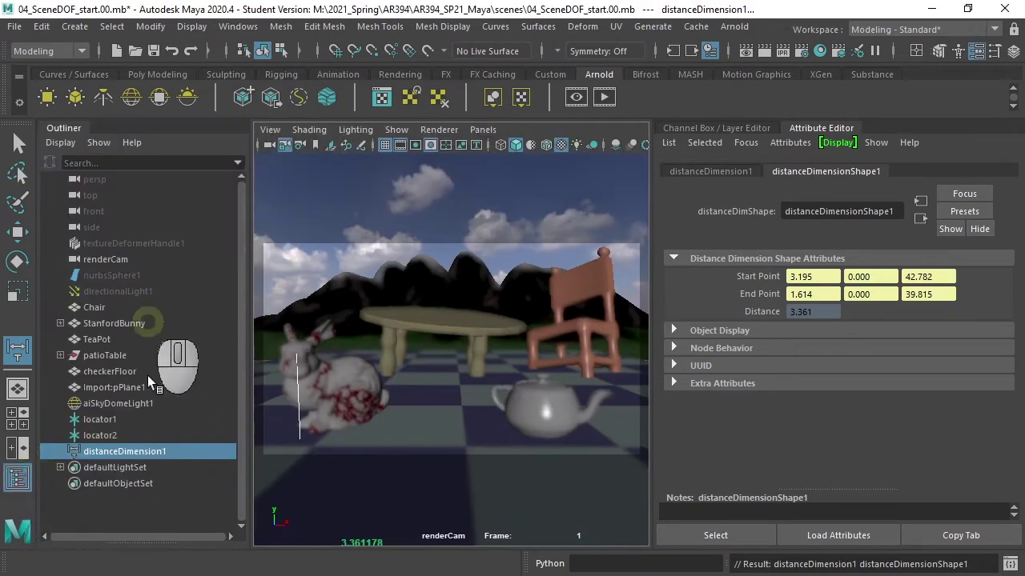
{"action": "left_click", "coordinate": [111, 423]}
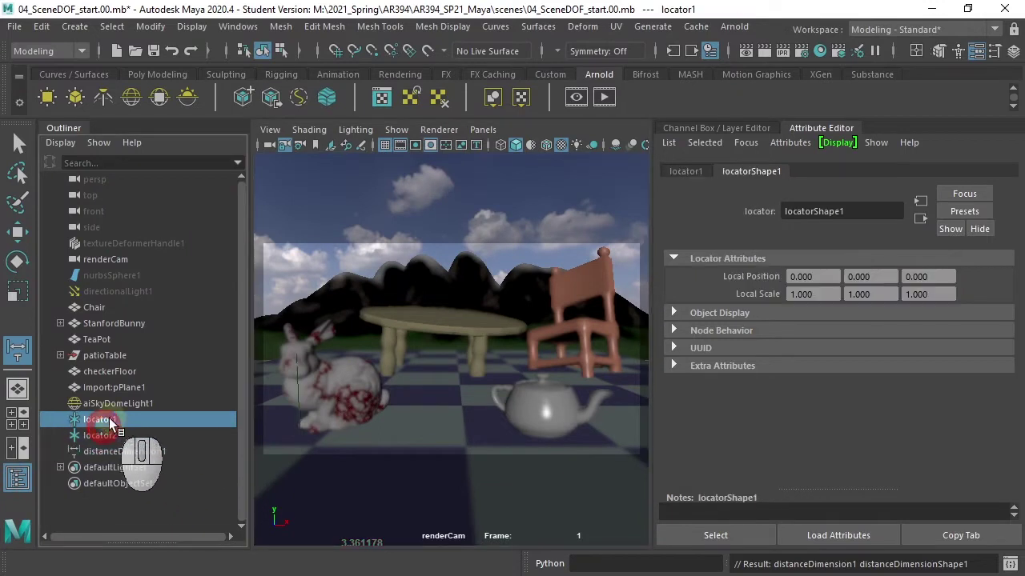
{"action": "left_click", "coordinate": [685, 172]}
{"action": "left_click_drag", "start_coordinate": [832, 211], "coordinate": [775, 214]}
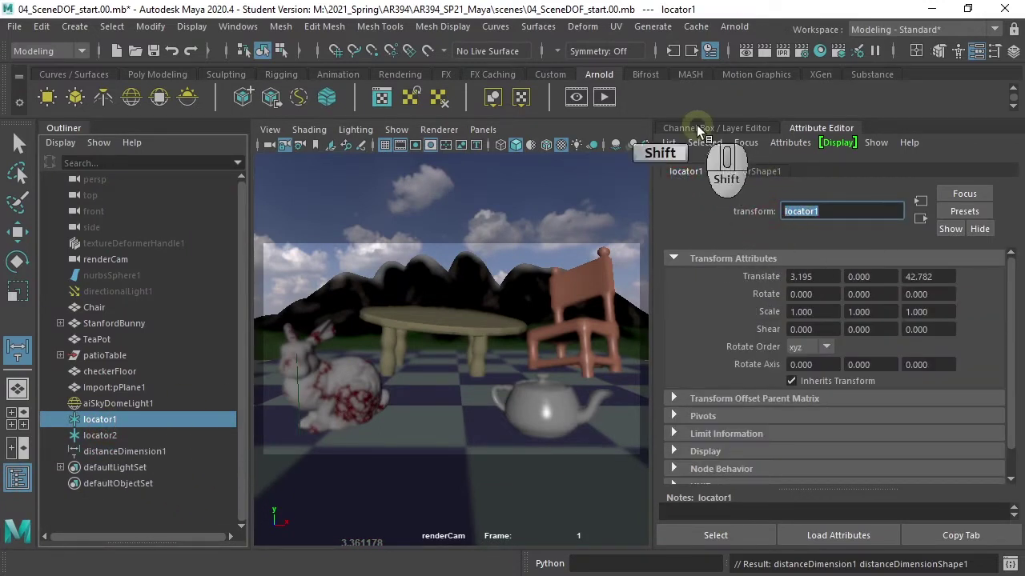
{"action": "type", "text": "CamLoc"}
{"action": "key", "text": "Return"}
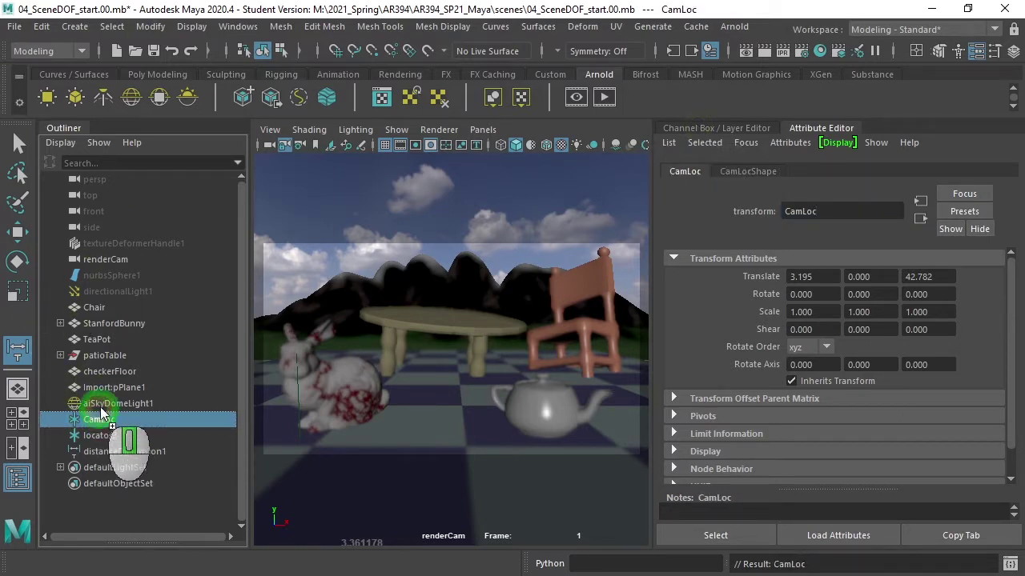
Step: Parent CamLoc under renderCam and set all its Translate and Rotate values to 0
{"action": "middle_click_drag", "start_coordinate": [102, 415], "coordinate": [116, 260]}
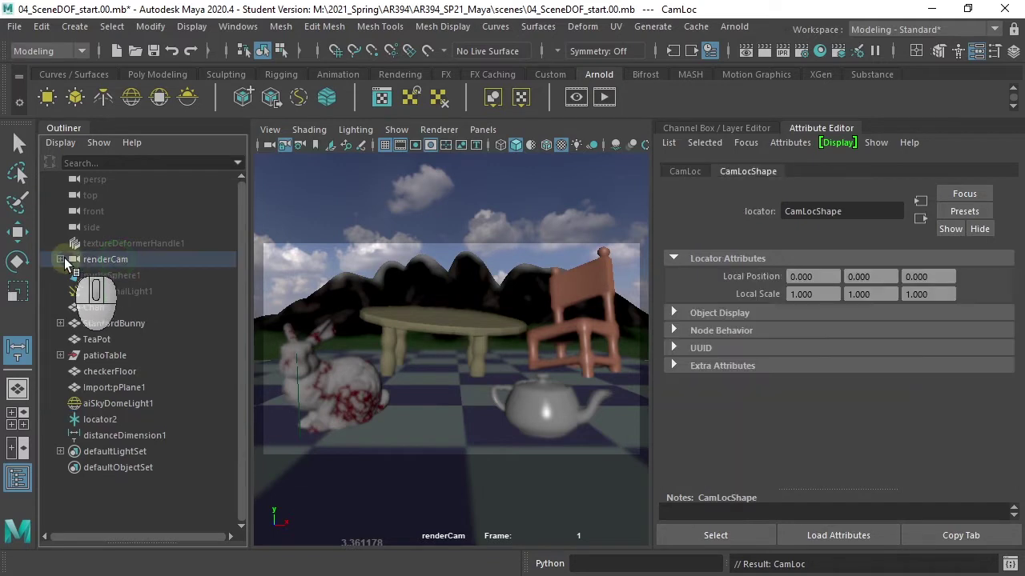
{"action": "left_click", "coordinate": [60, 259]}
{"action": "left_click", "coordinate": [108, 275]}
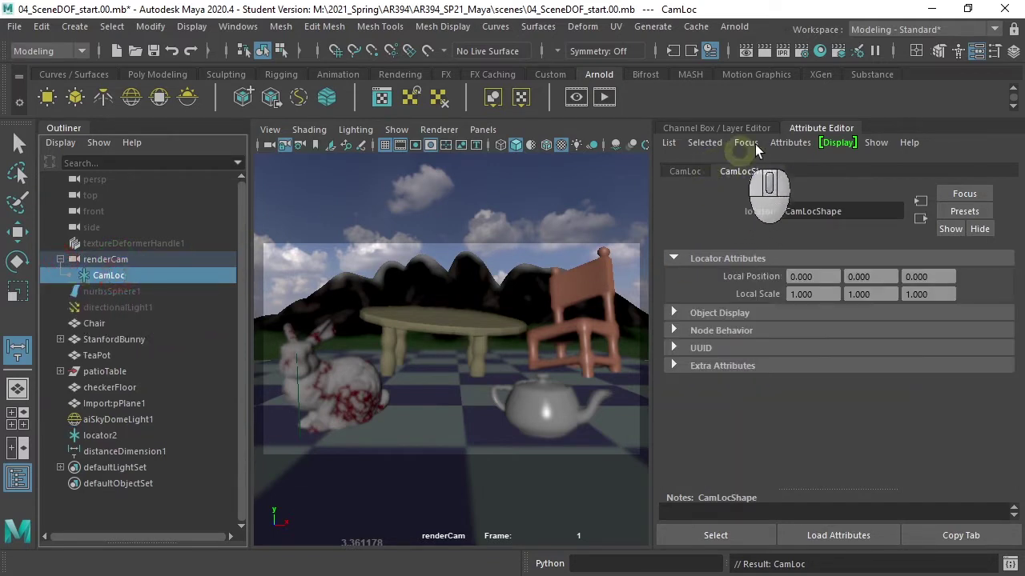
{"action": "left_click", "coordinate": [742, 126]}
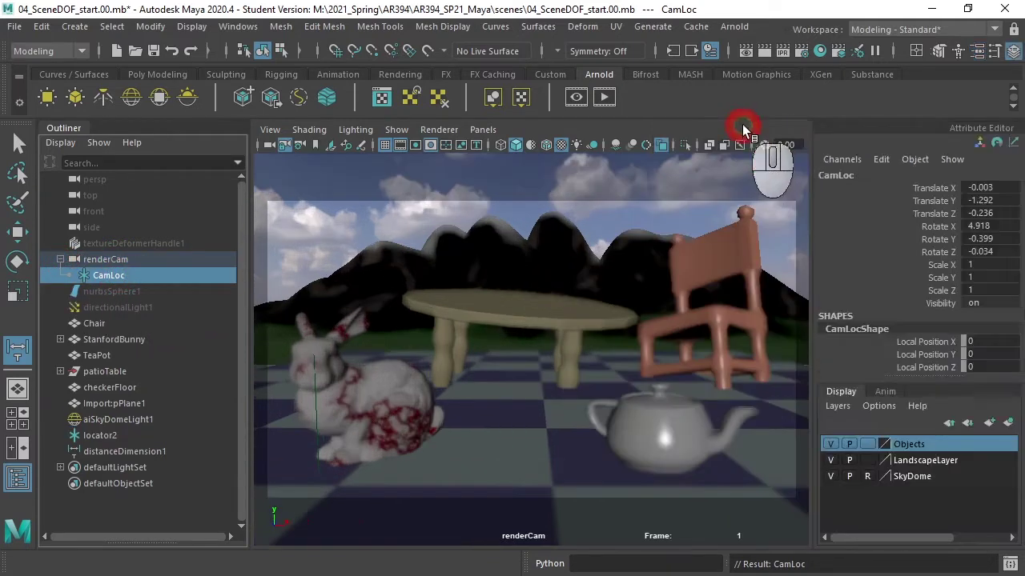
{"action": "left_click", "coordinate": [979, 251], "text": "shift"}
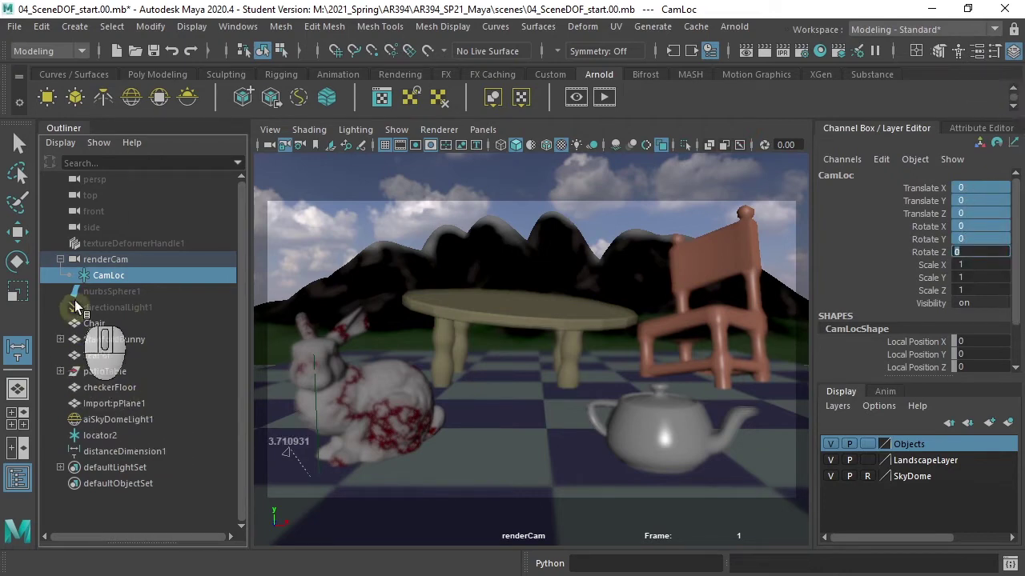
Step: Rename the distance measurement's second locator, the one at the bunny, as FpcusPoint
{"action": "left_click", "coordinate": [109, 260]}
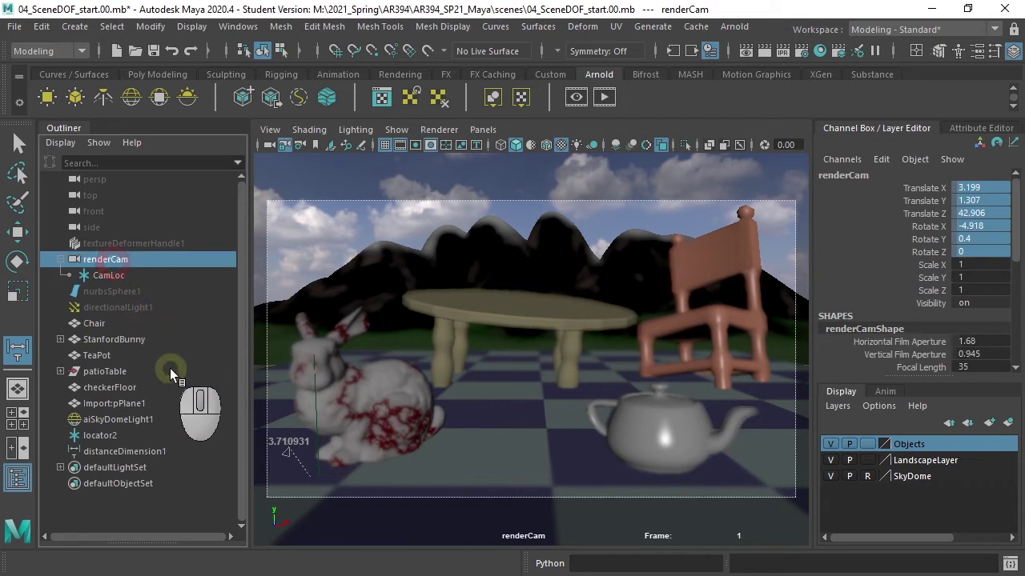
{"action": "left_click", "coordinate": [104, 435]}
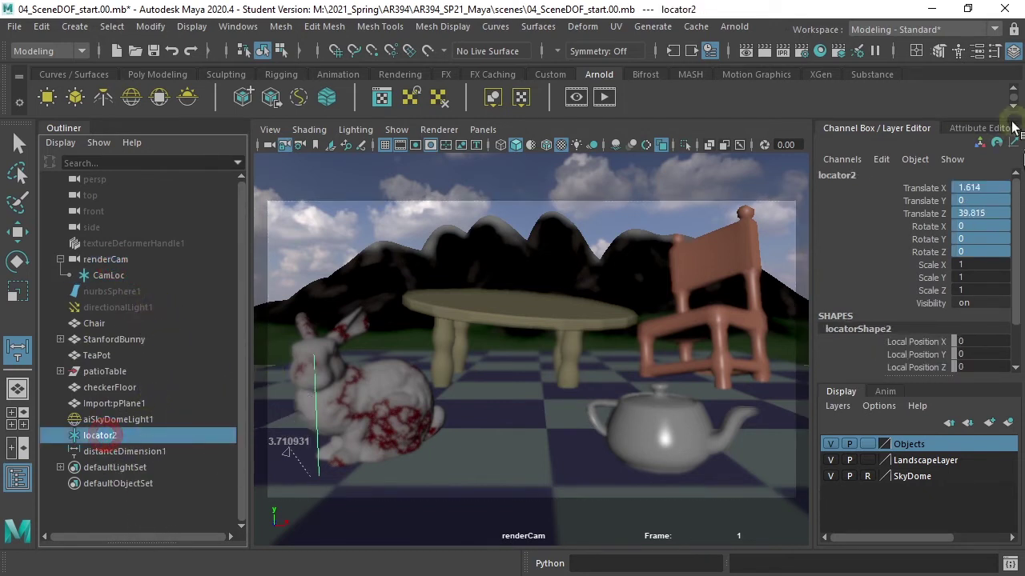
{"action": "left_click", "coordinate": [840, 173]}
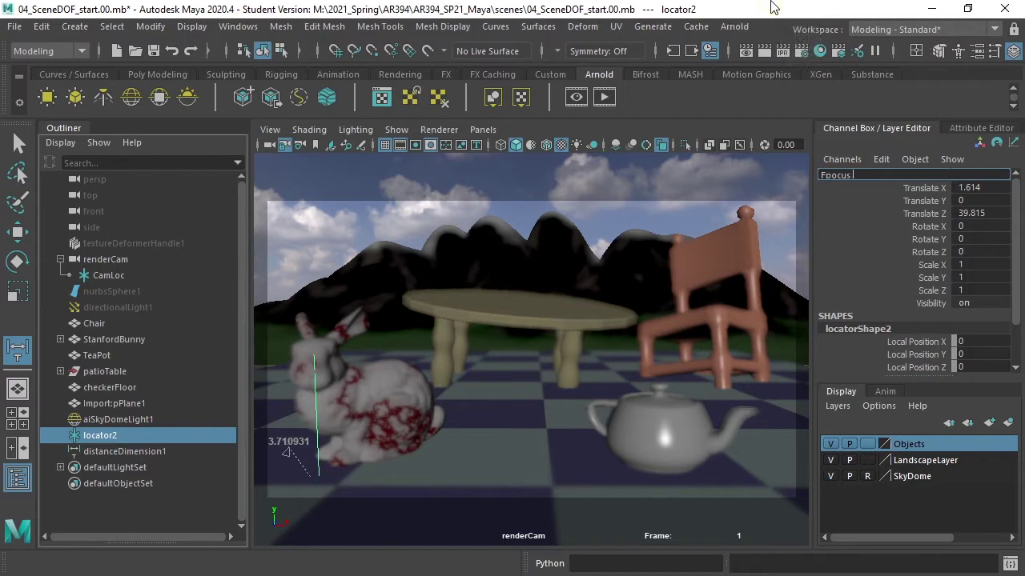
{"action": "key", "text": "Return"}
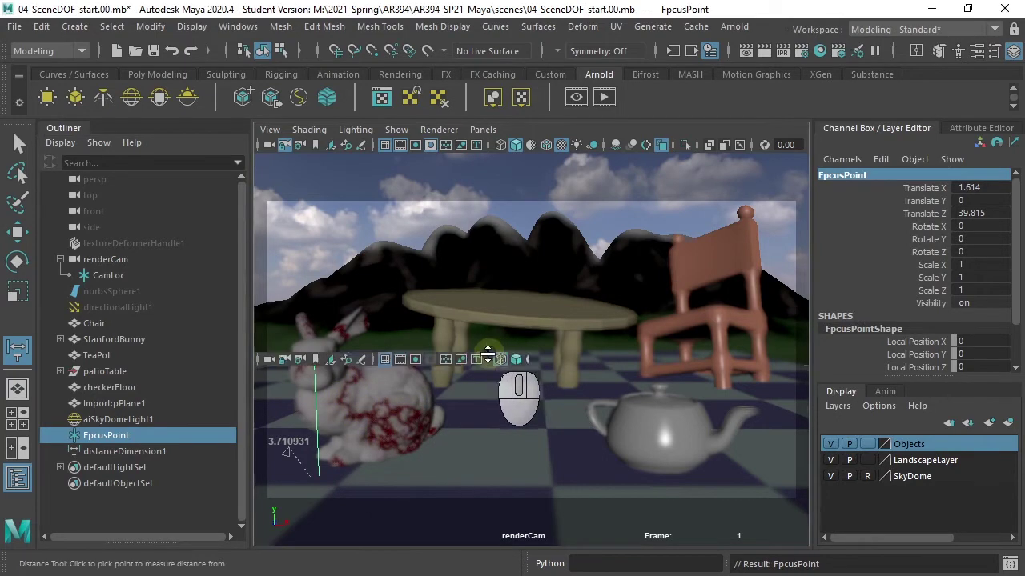
Step: Move FpcusPoint up to the front of the bunny's face, at about X 1.595, Y 0.916, Z 39.834
{"action": "key", "text": "space"}
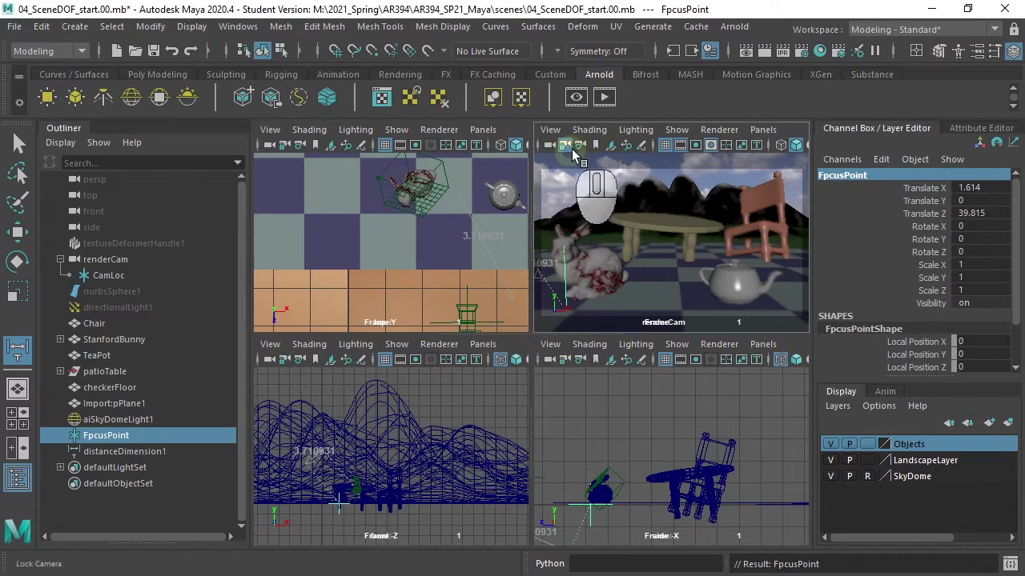
{"action": "key", "text": "shift+f"}
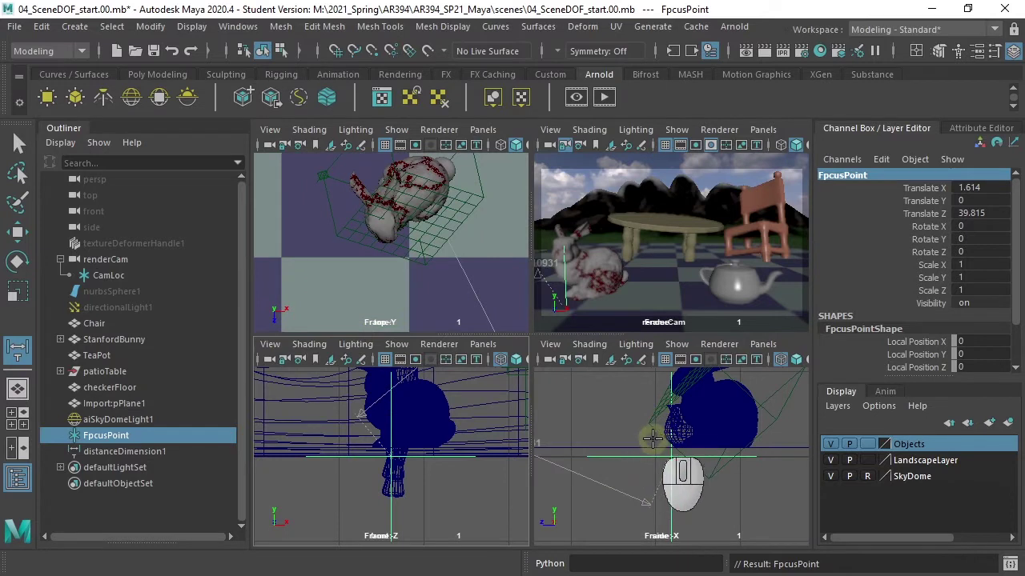
{"action": "key", "text": "w"}
{"action": "left_click_drag", "start_coordinate": [666, 453], "coordinate": [670, 383]}
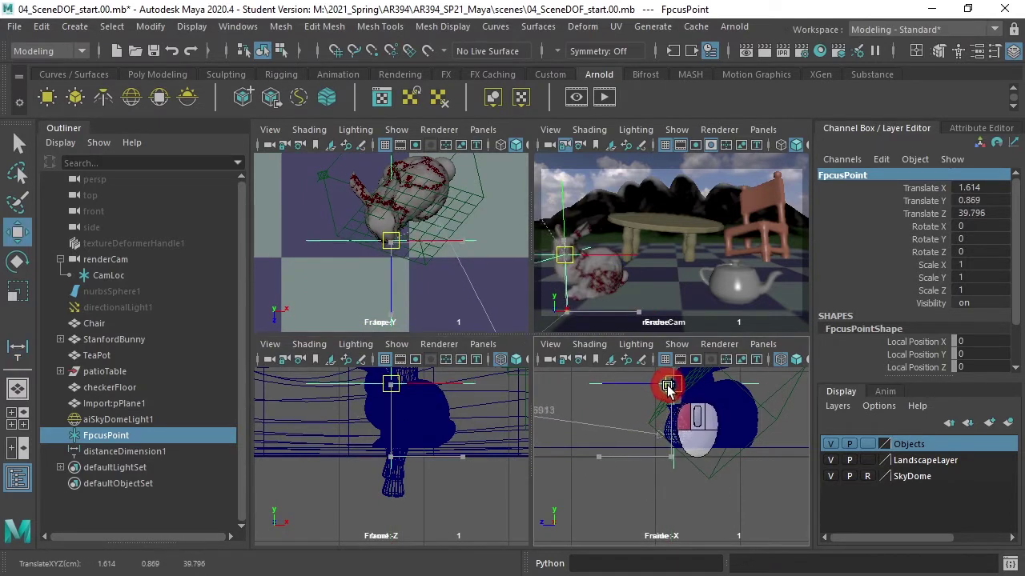
{"action": "left_click_drag", "start_coordinate": [391, 384], "coordinate": [389, 382]}
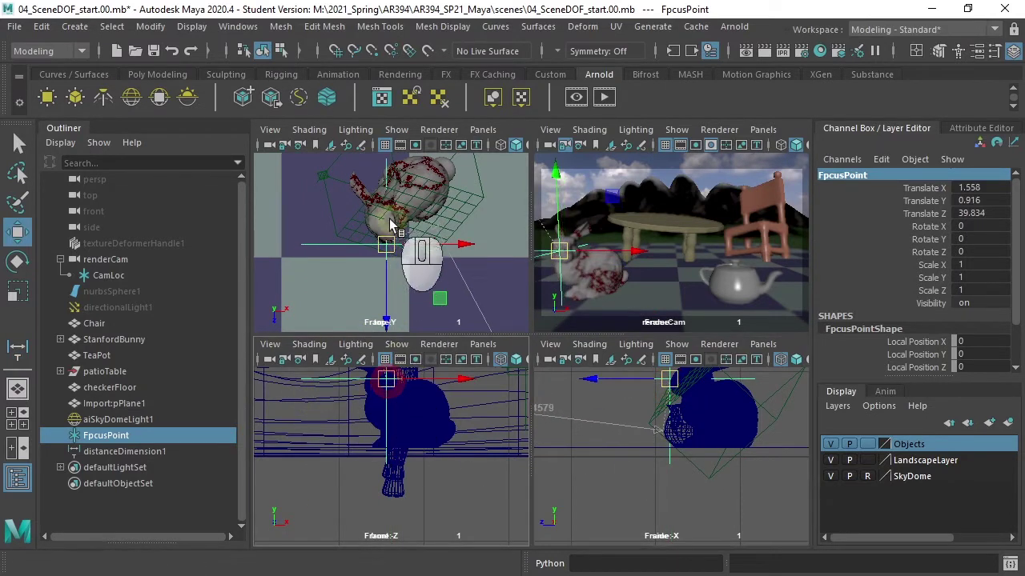
{"action": "left_click_drag", "start_coordinate": [388, 245], "coordinate": [390, 243]}
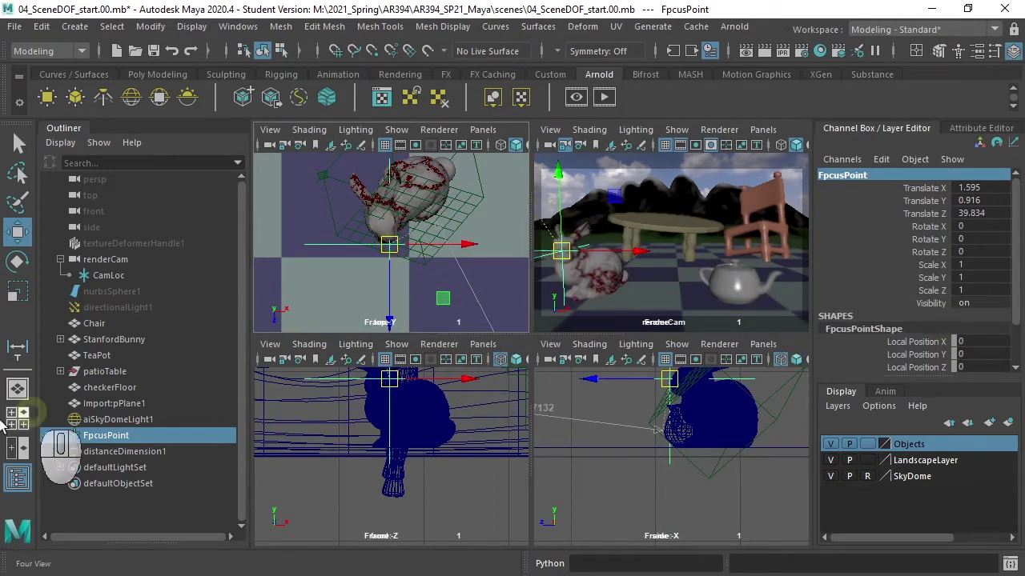
Step: Using the distance measurement's Distance attribute as reference, set renderCam's Focus Distance to 3.6 and its F Stop to about 30.265
{"action": "left_click", "coordinate": [128, 451]}
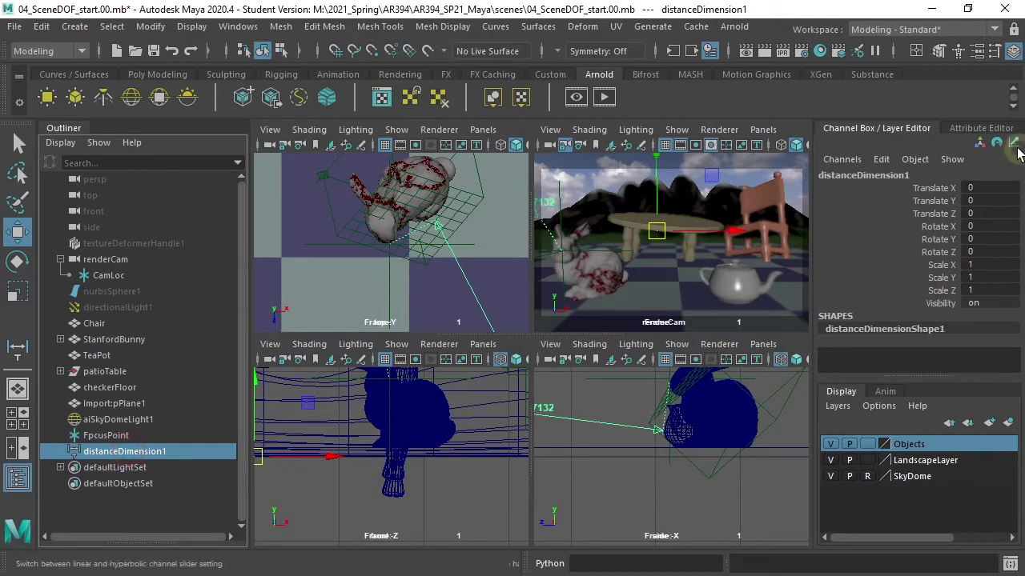
{"action": "left_click", "coordinate": [981, 128]}
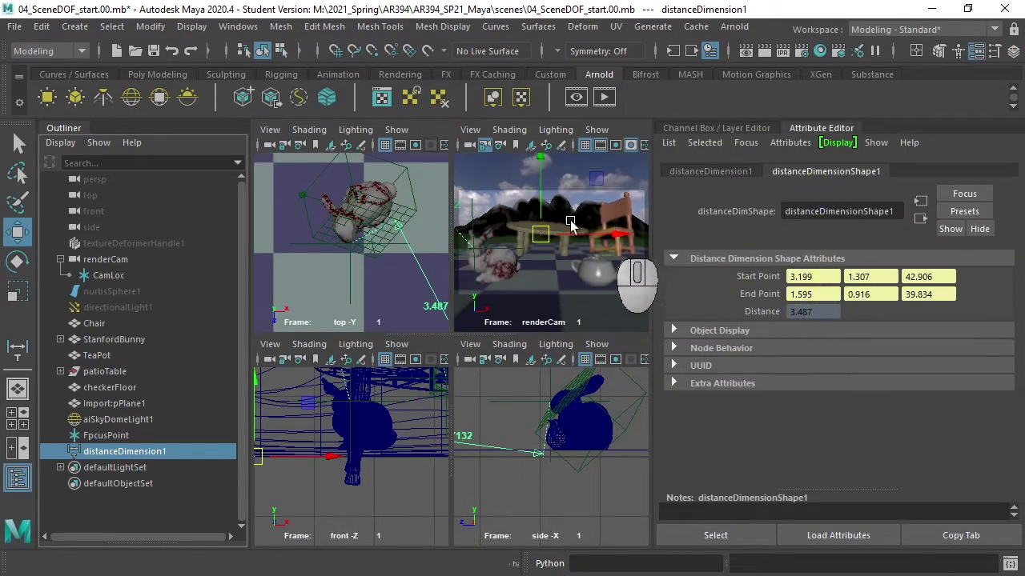
{"action": "key", "text": "space"}
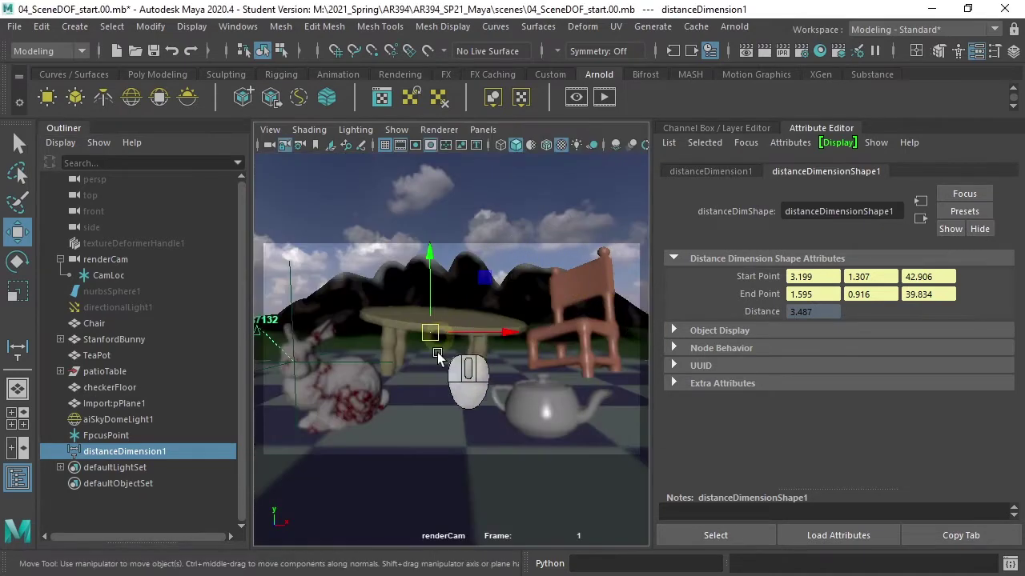
{"action": "left_click", "coordinate": [300, 144]}
{"action": "left_click", "coordinate": [835, 402]}
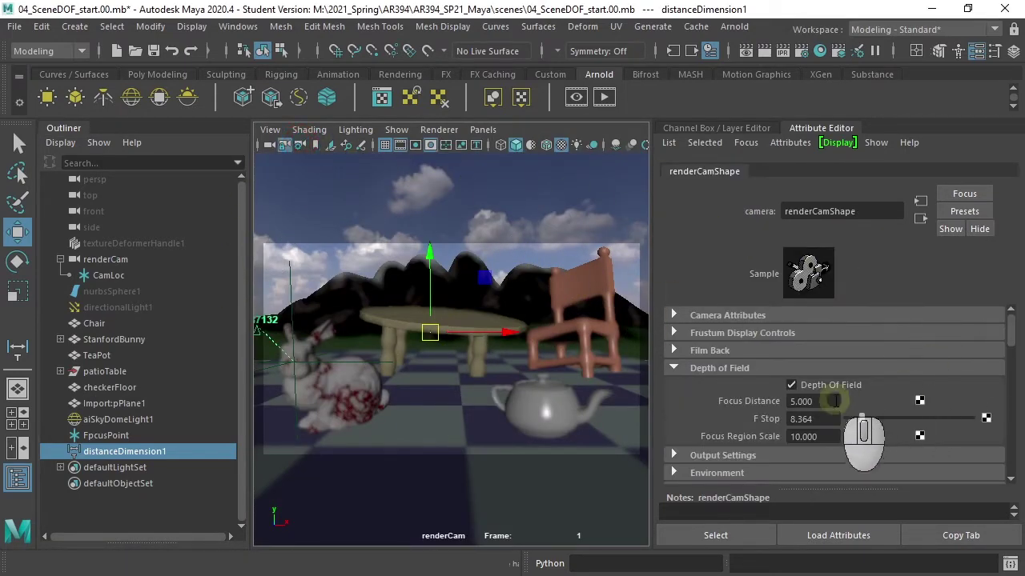
{"action": "double_click", "coordinate": [797, 419]}
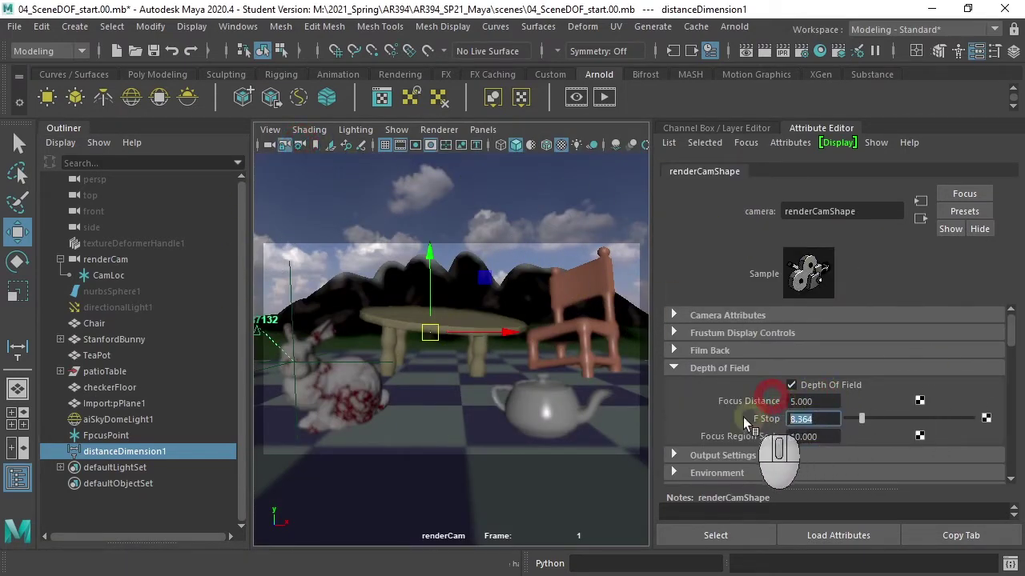
{"action": "double_click", "coordinate": [791, 401]}
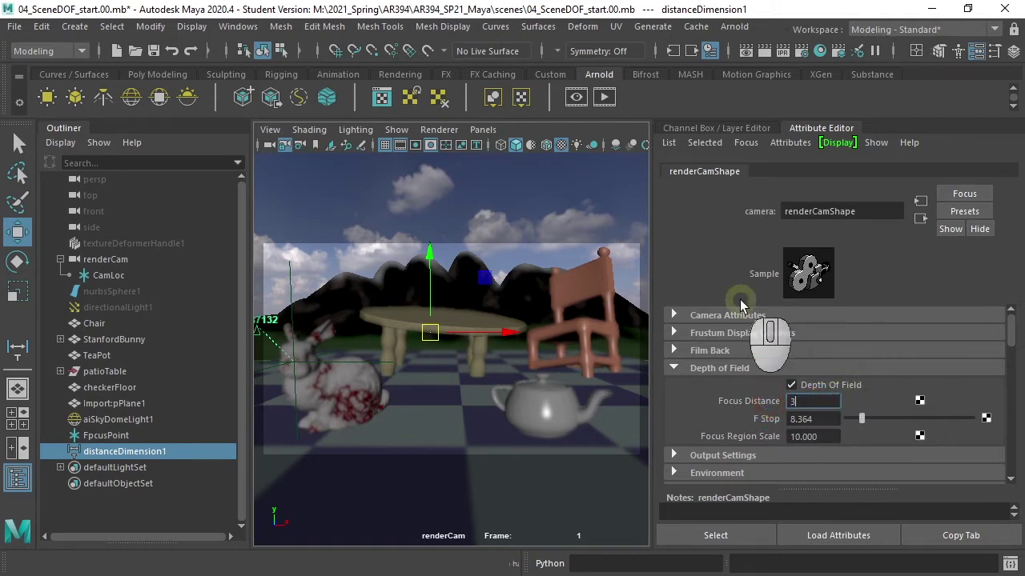
{"action": "key", "text": "Return"}
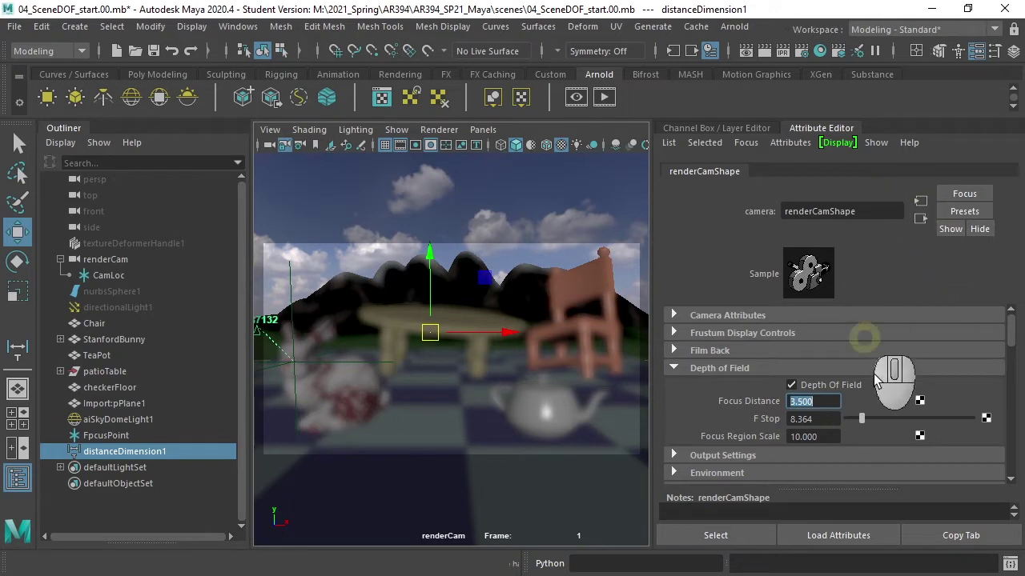
{"action": "left_click_drag", "start_coordinate": [861, 418], "coordinate": [890, 419]}
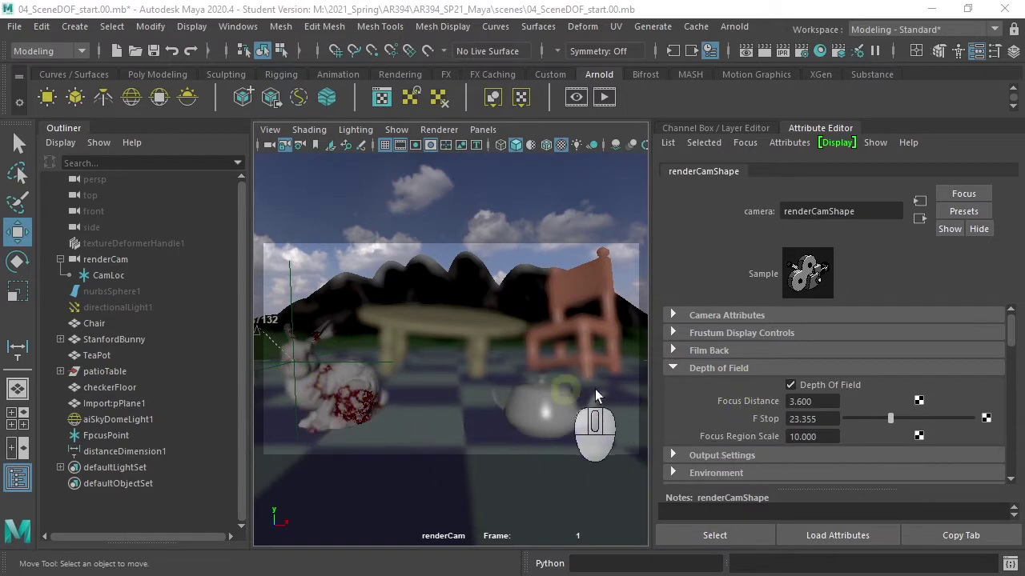
{"action": "mouse_move", "coordinate": [893, 417]}
{"action": "left_mouse_down"}
{"action": "mouse_move", "coordinate": [875, 419]}
{"action": "mouse_move", "coordinate": [967, 419]}
{"action": "mouse_move", "coordinate": [875, 420]}
{"action": "mouse_move", "coordinate": [960, 424]}
{"action": "mouse_move", "coordinate": [903, 434]}
{"action": "left_mouse_up"}
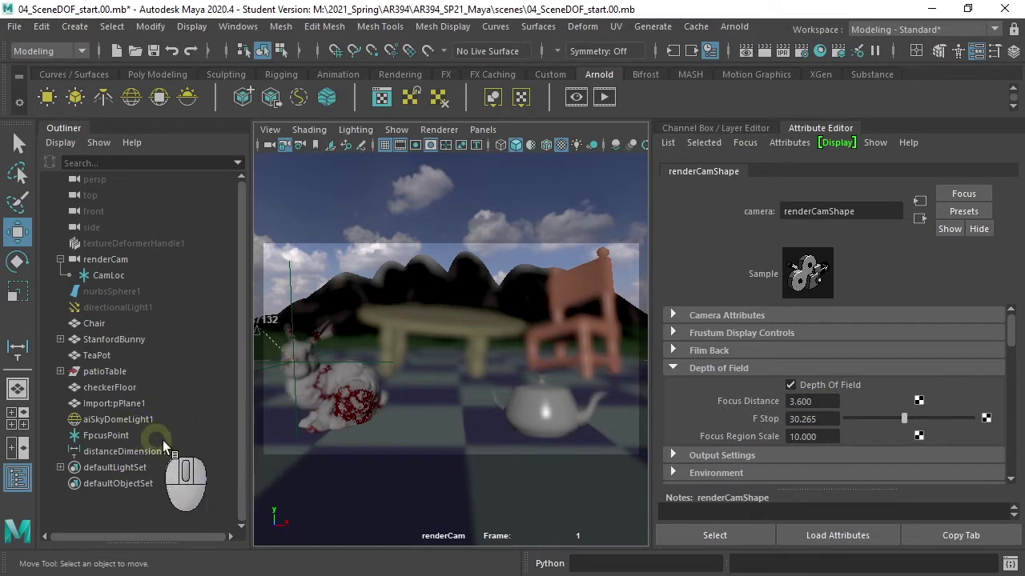
Step: Open the Node Editor and add the nodes of renderCam and distanceDimension1 to the graph
{"action": "left_click", "coordinate": [240, 28]}
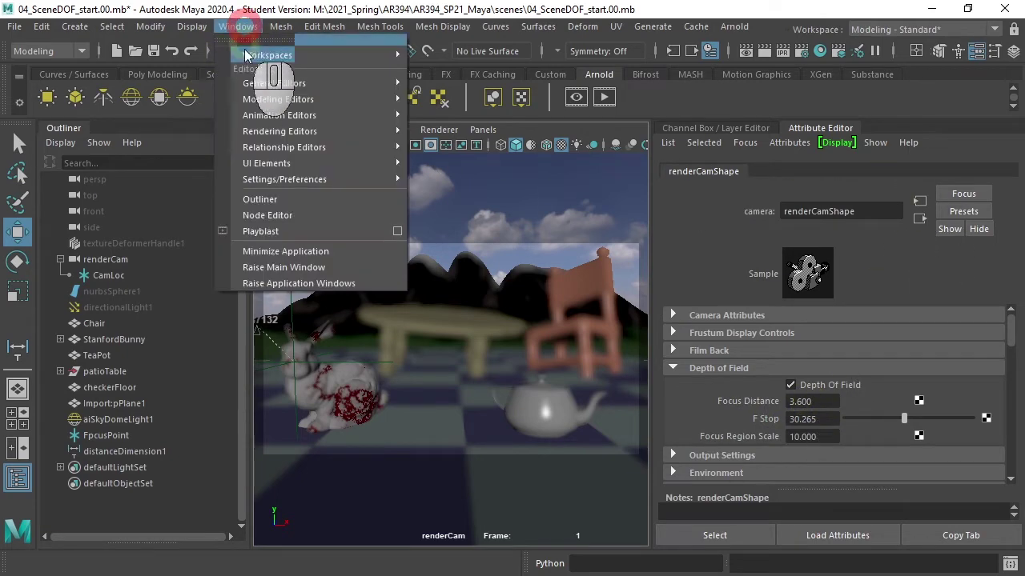
{"action": "left_click", "coordinate": [312, 216]}
{"action": "left_click_drag", "start_coordinate": [481, 56], "coordinate": [663, 58]}
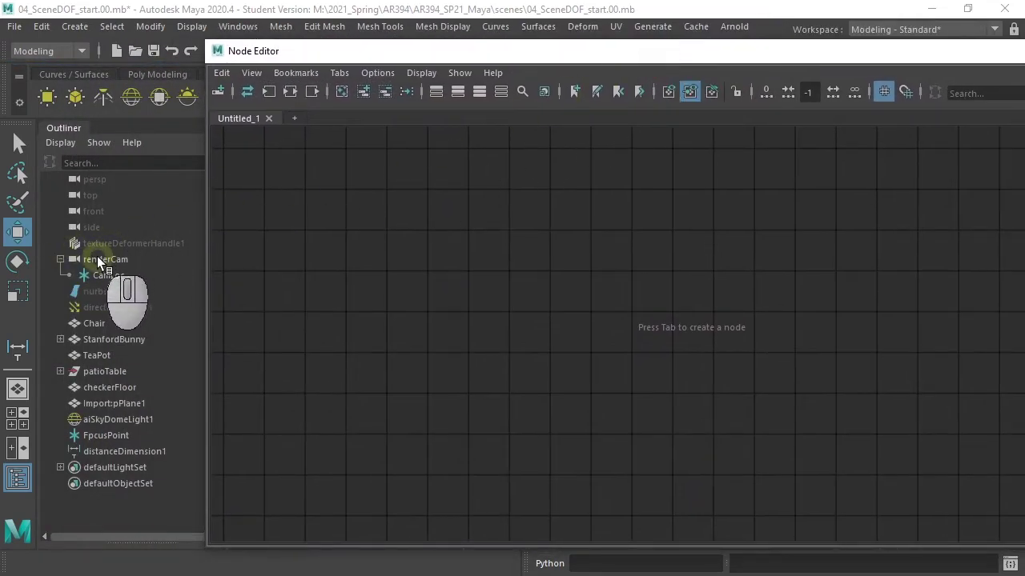
{"action": "left_click_drag", "start_coordinate": [98, 262], "coordinate": [526, 259]}
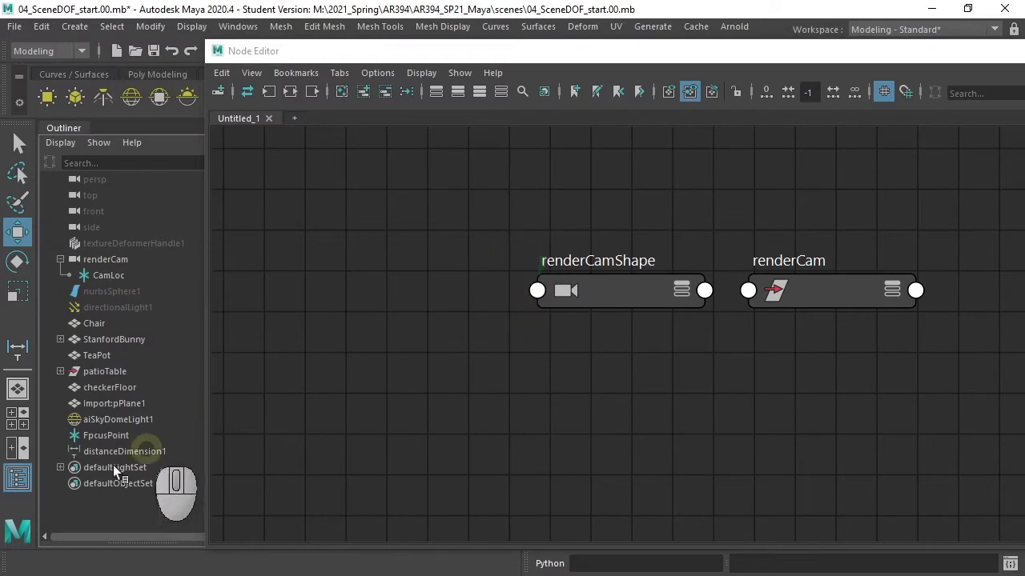
{"action": "left_click_drag", "start_coordinate": [109, 451], "coordinate": [404, 398]}
Step: Arrange the graph with distanceDimensionShape1 and renderCamShape side by side in the upper area and their two transform nodes below
{"action": "left_click_drag", "start_coordinate": [519, 425], "coordinate": [414, 230]}
{"action": "left_click_drag", "start_coordinate": [652, 278], "coordinate": [737, 186]}
{"action": "left_click_drag", "start_coordinate": [785, 281], "coordinate": [883, 494]}
{"action": "left_click_drag", "start_coordinate": [685, 428], "coordinate": [380, 496]}
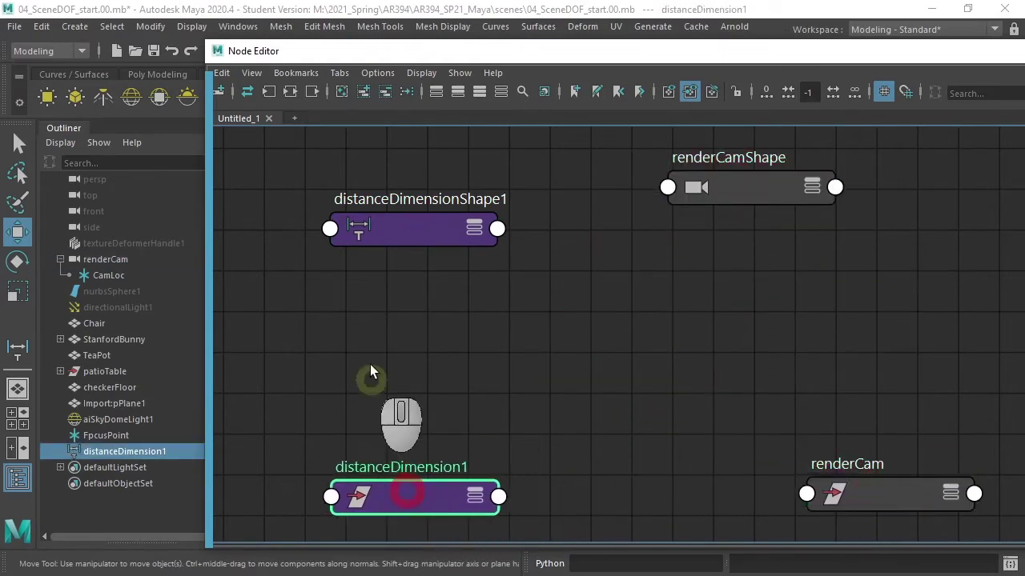
{"action": "left_click_drag", "start_coordinate": [411, 223], "coordinate": [414, 194]}
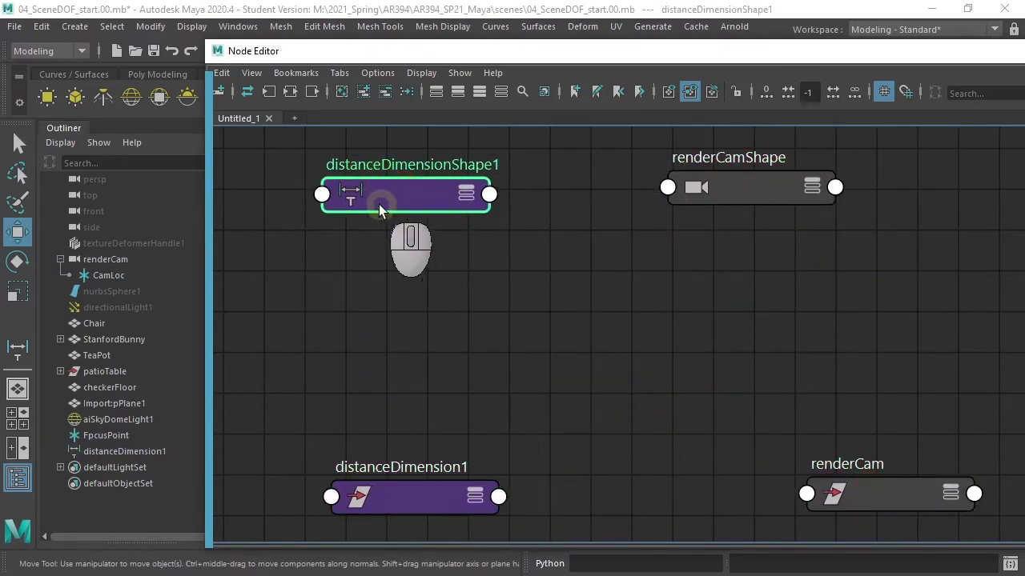
Step: Expand both shape nodes, connect distanceDimensionShape1's Distance output to renderCamShape's Focus Distance input, and close the Node Editor
{"action": "key", "text": "3"}
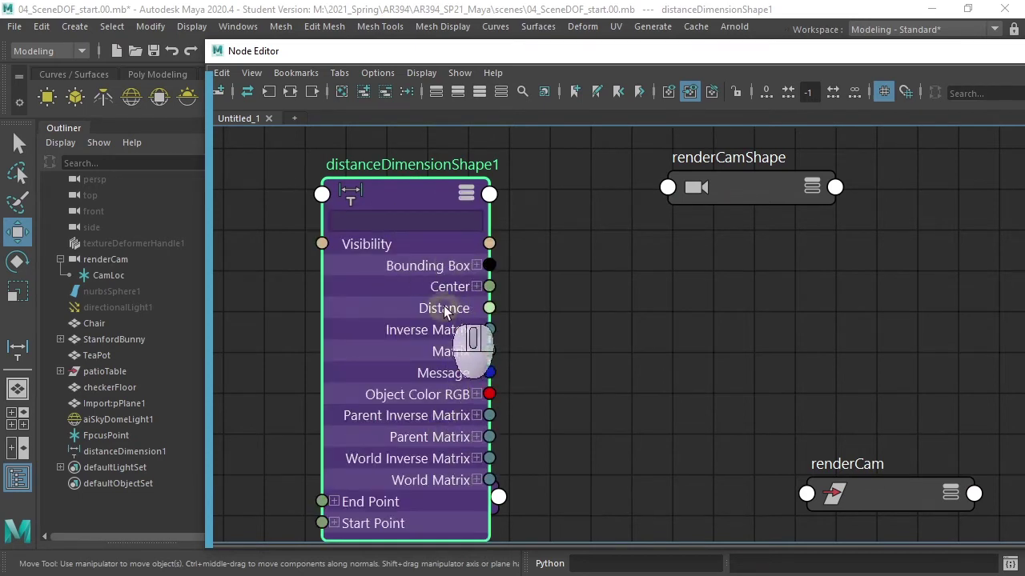
{"action": "left_click_drag", "start_coordinate": [743, 181], "coordinate": [738, 181]}
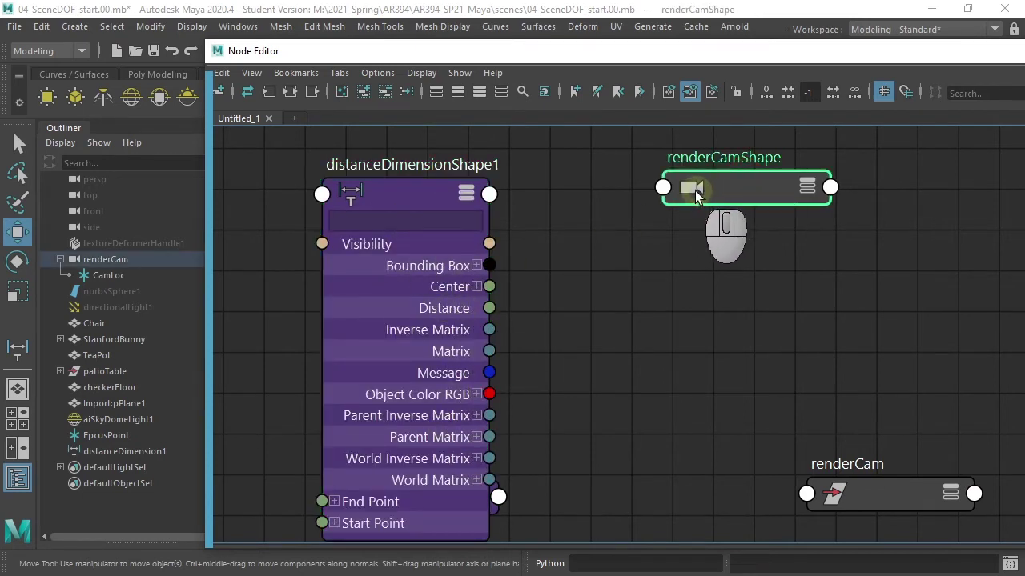
{"action": "key", "text": "3"}
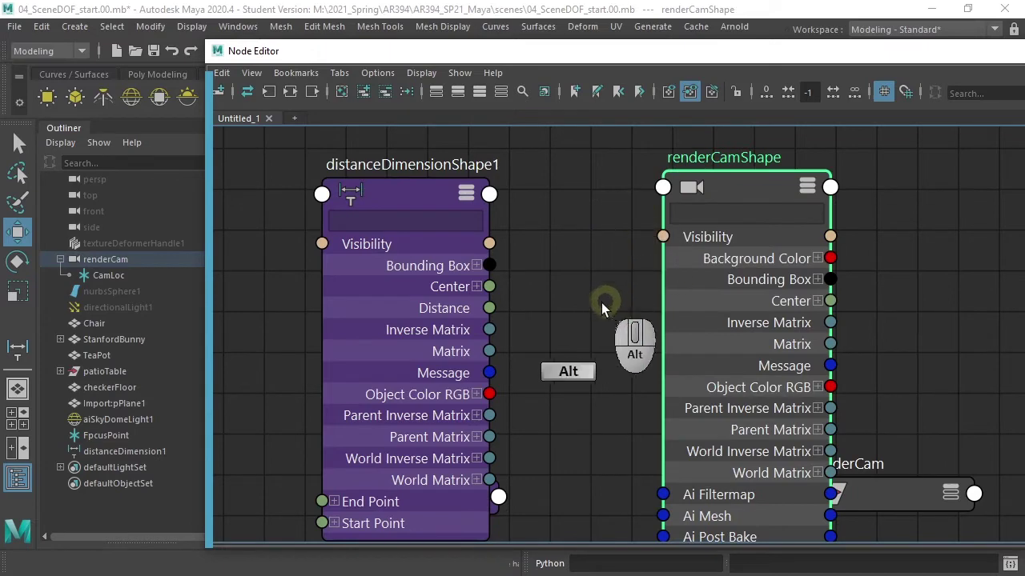
{"action": "right_click_drag", "start_coordinate": [602, 303], "coordinate": [522, 263], "text": "alt"}
{"action": "left_click_drag", "start_coordinate": [701, 219], "coordinate": [676, 147]}
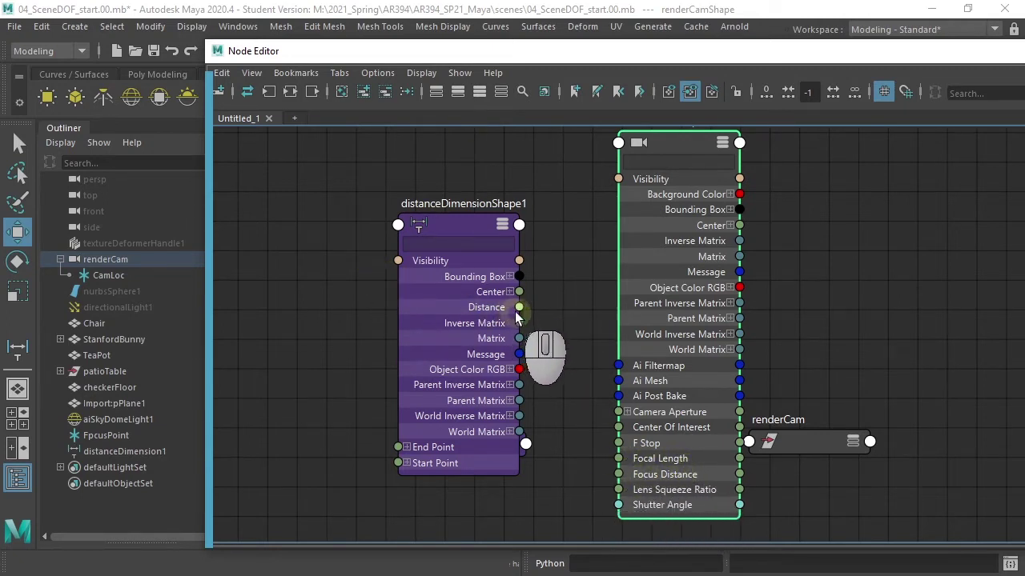
{"action": "left_click_drag", "start_coordinate": [520, 309], "coordinate": [620, 475]}
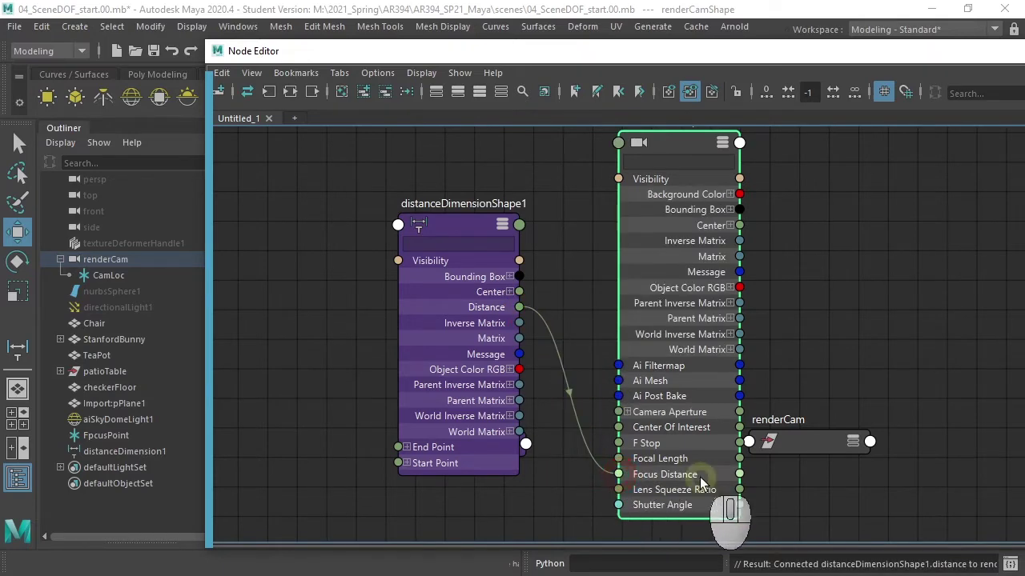
{"action": "left_click_drag", "start_coordinate": [817, 53], "coordinate": [558, 76]}
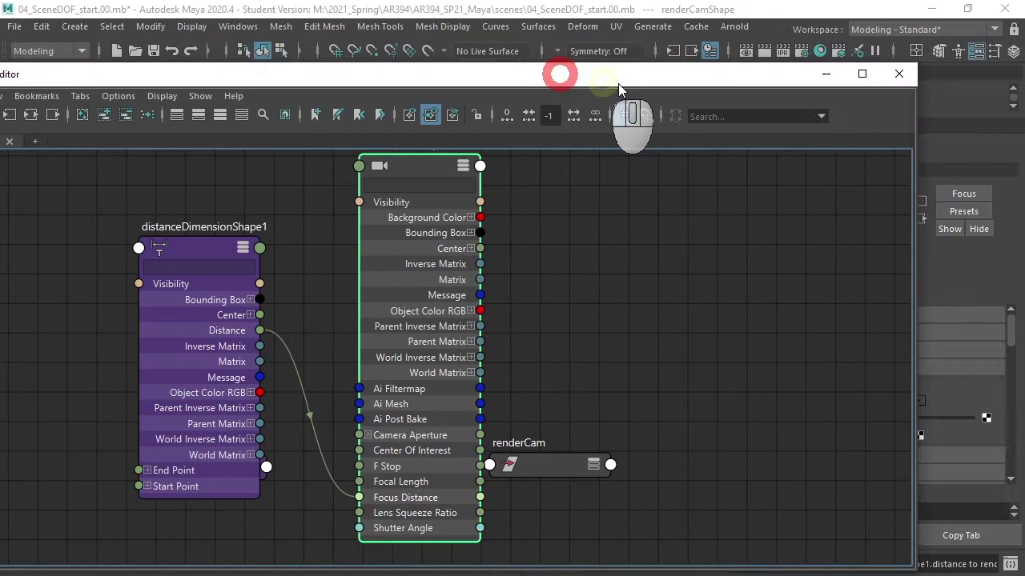
{"action": "left_click", "coordinate": [899, 74]}
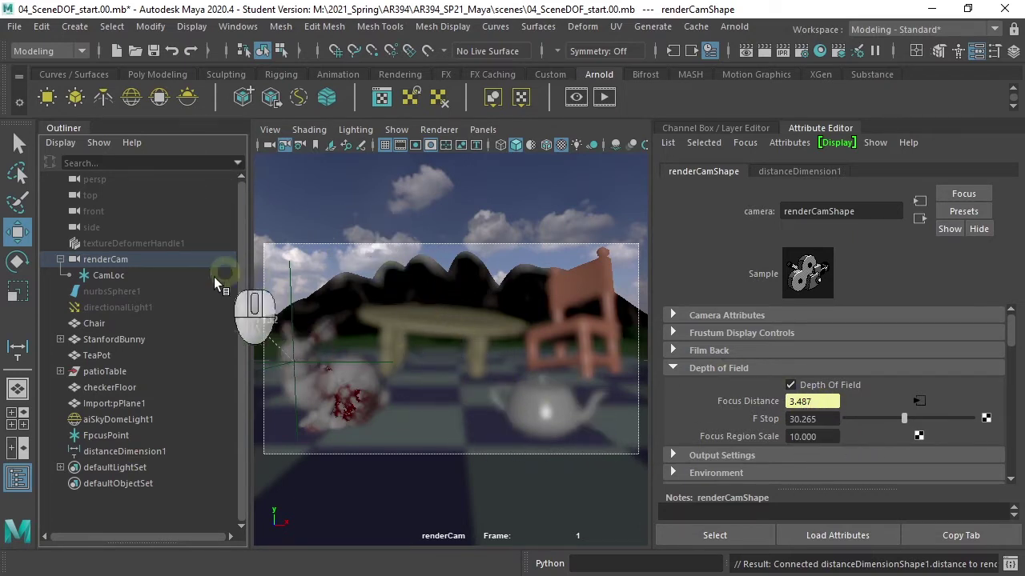
Step: Hide the Outliner, enlarge the top and renderCam views, and move FpcusPoint to the bunny's head, at about X 1.2, Y 0.7, Z 39.0
{"action": "left_click", "coordinate": [276, 370]}
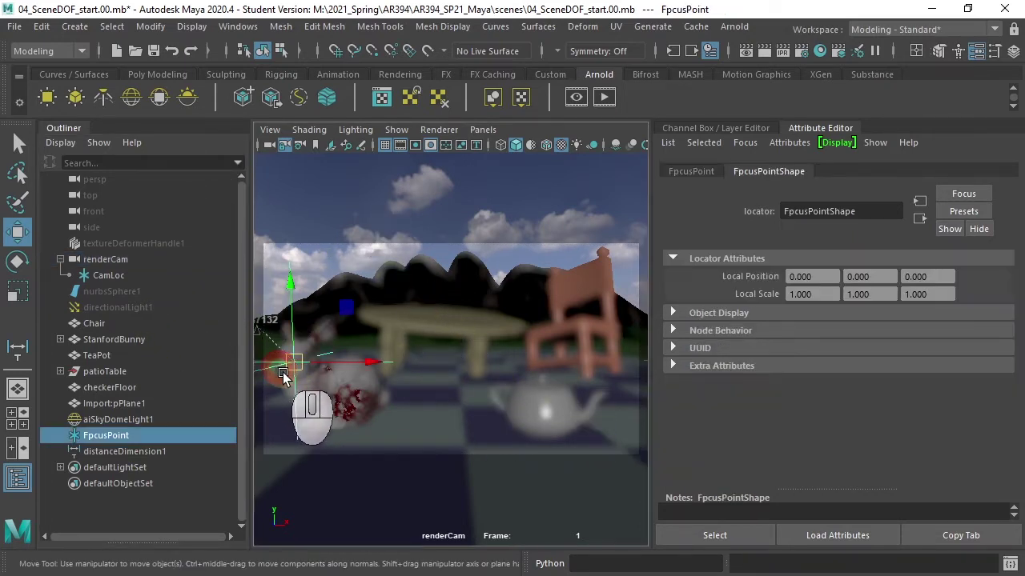
{"action": "left_click_drag", "start_coordinate": [292, 366], "coordinate": [364, 387]}
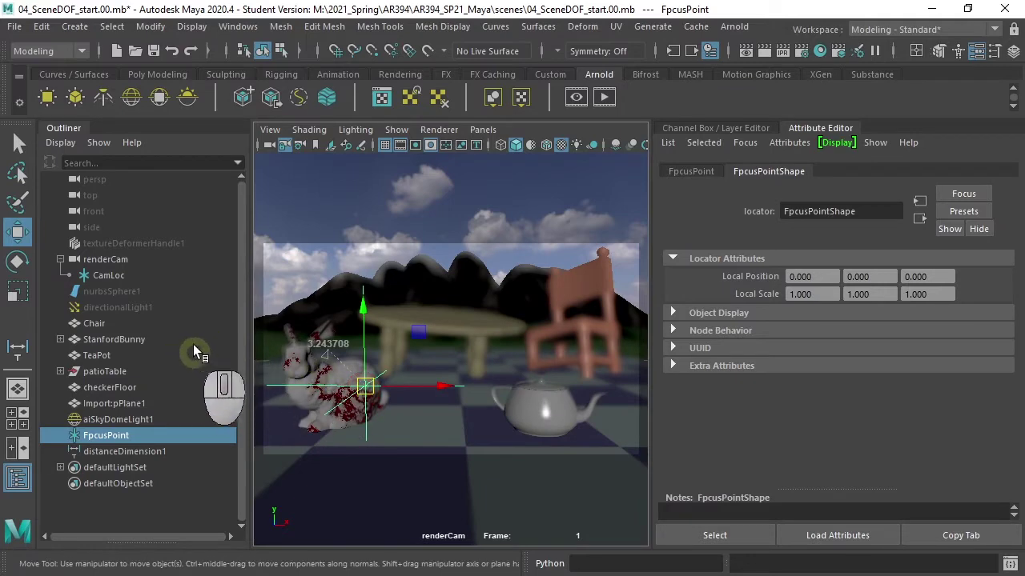
{"action": "left_click", "coordinate": [16, 473]}
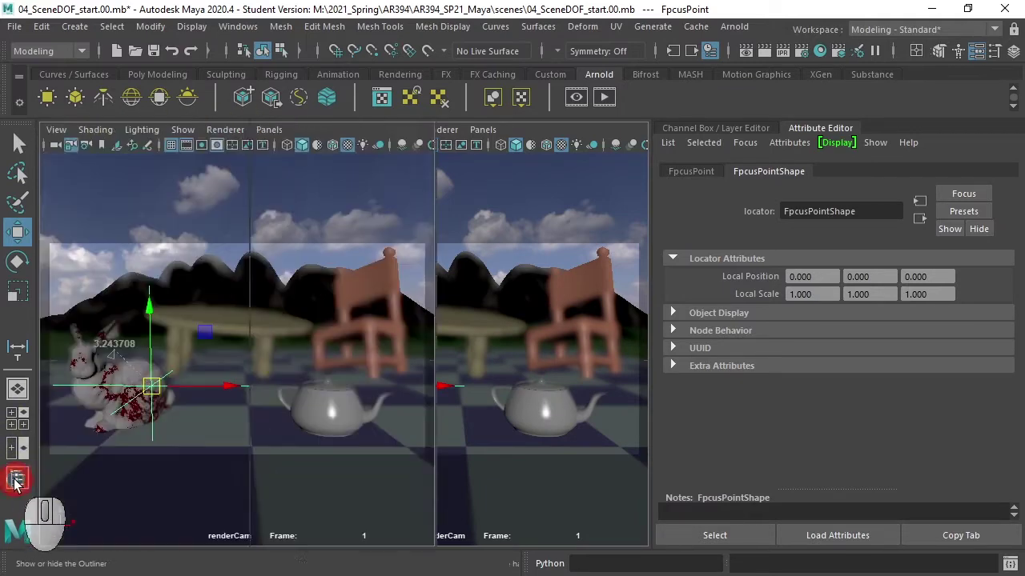
{"action": "key", "text": "space"}
{"action": "key", "text": "space"}
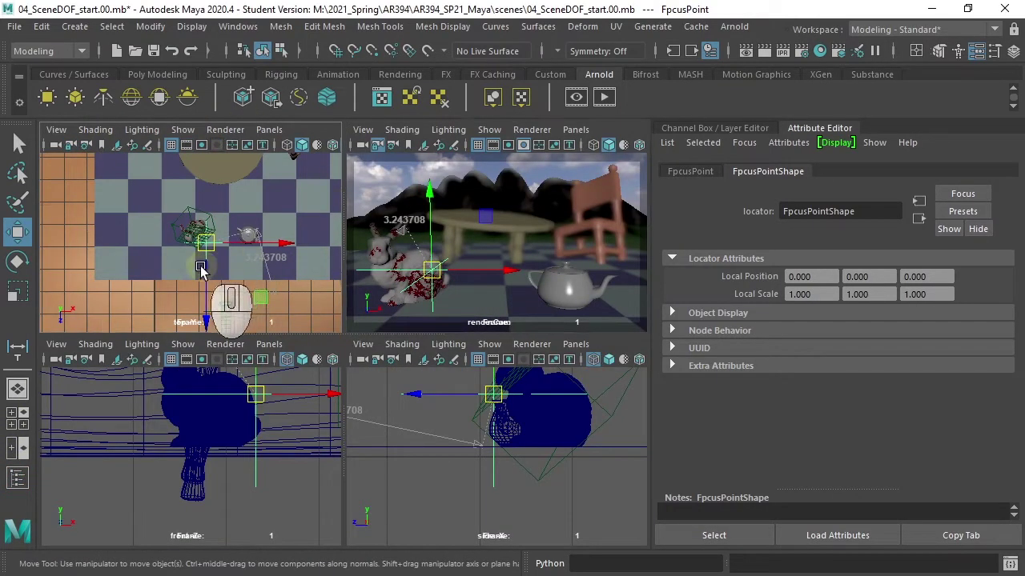
{"action": "key", "text": "space"}
{"action": "key", "text": "space"}
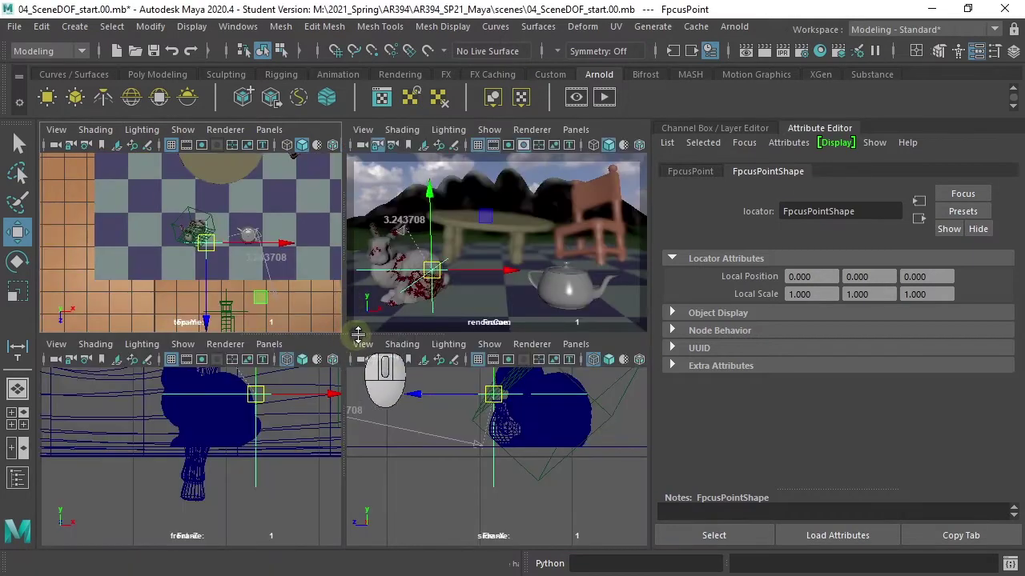
{"action": "left_click_drag", "start_coordinate": [362, 336], "coordinate": [337, 449]}
{"action": "left_click_drag", "start_coordinate": [201, 297], "coordinate": [184, 283]}
{"action": "left_click_drag", "start_coordinate": [387, 318], "coordinate": [380, 317]}
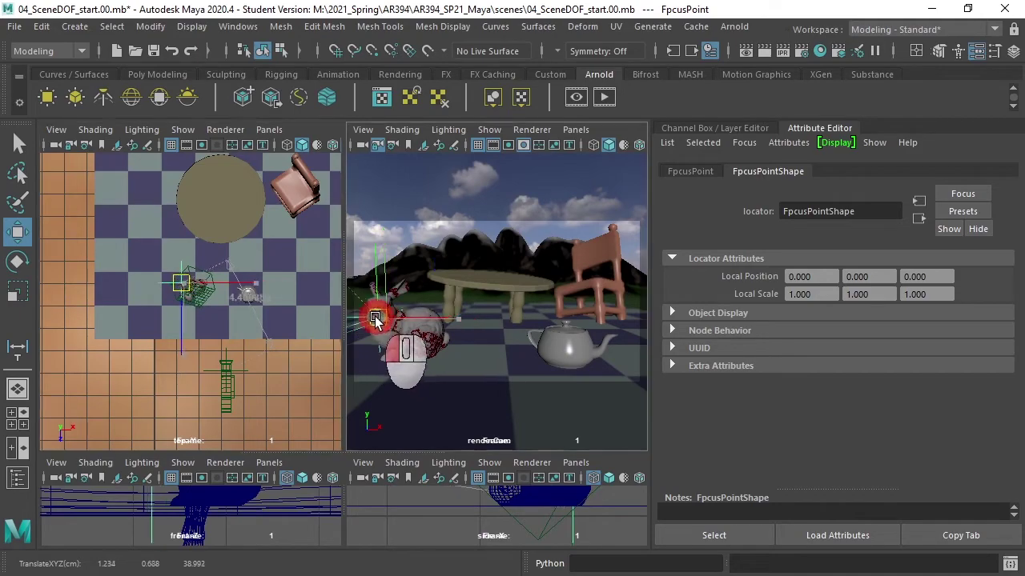
Step: Run a test render from renderCam in Arnold RenderView to check the depth of field, and stop it
{"action": "left_click", "coordinate": [521, 148]}
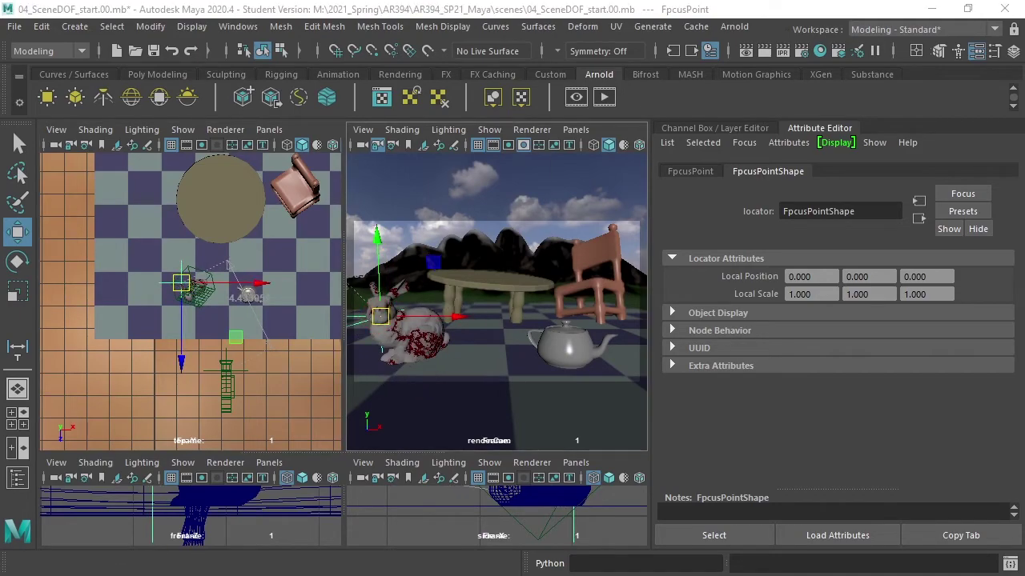
{"action": "left_click_drag", "start_coordinate": [721, 0], "coordinate": [526, 39]}
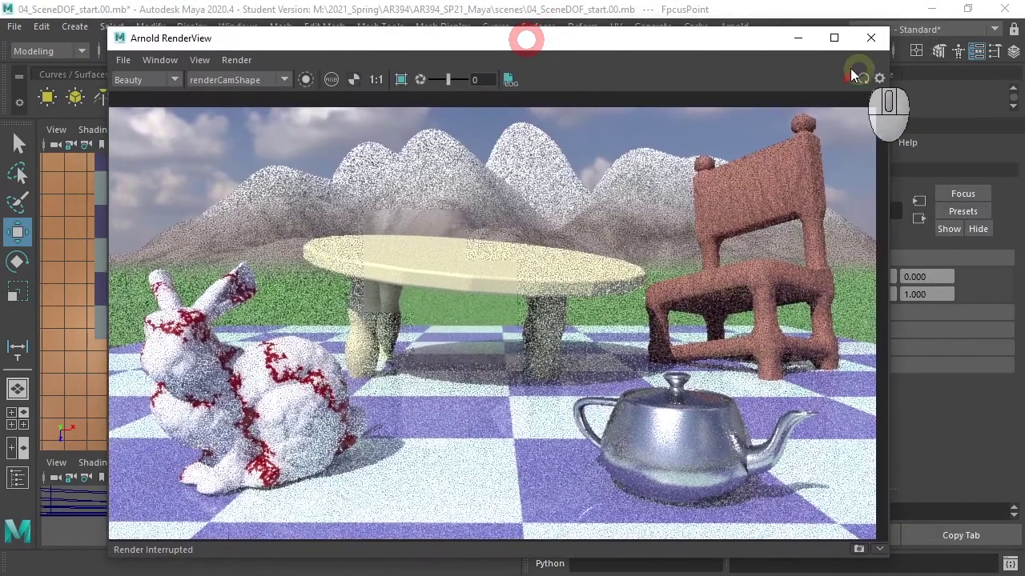
{"action": "left_click", "coordinate": [846, 79]}
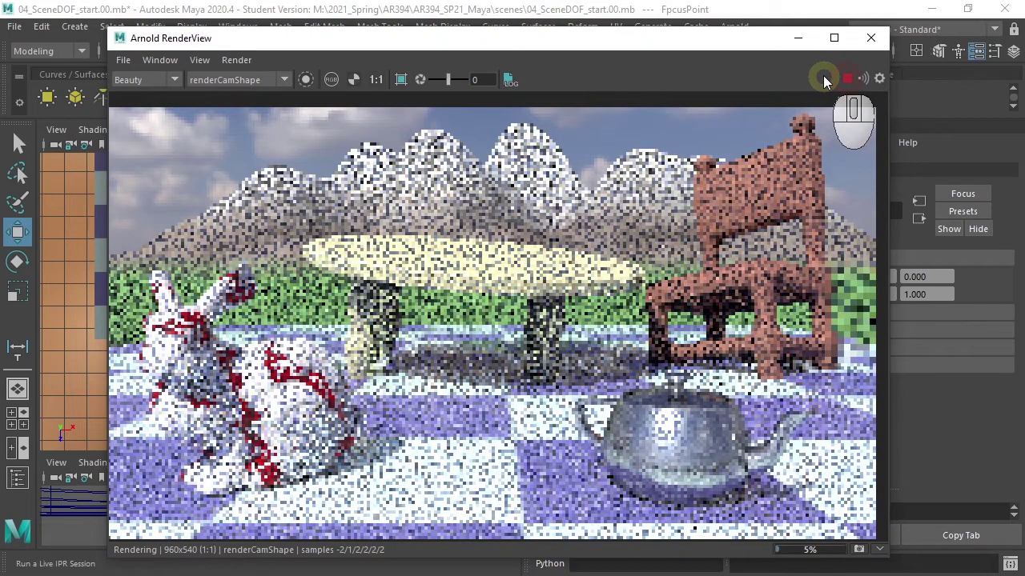
{"action": "left_click", "coordinate": [846, 78]}
{"action": "left_click_drag", "start_coordinate": [633, 36], "coordinate": [1024, 0]}
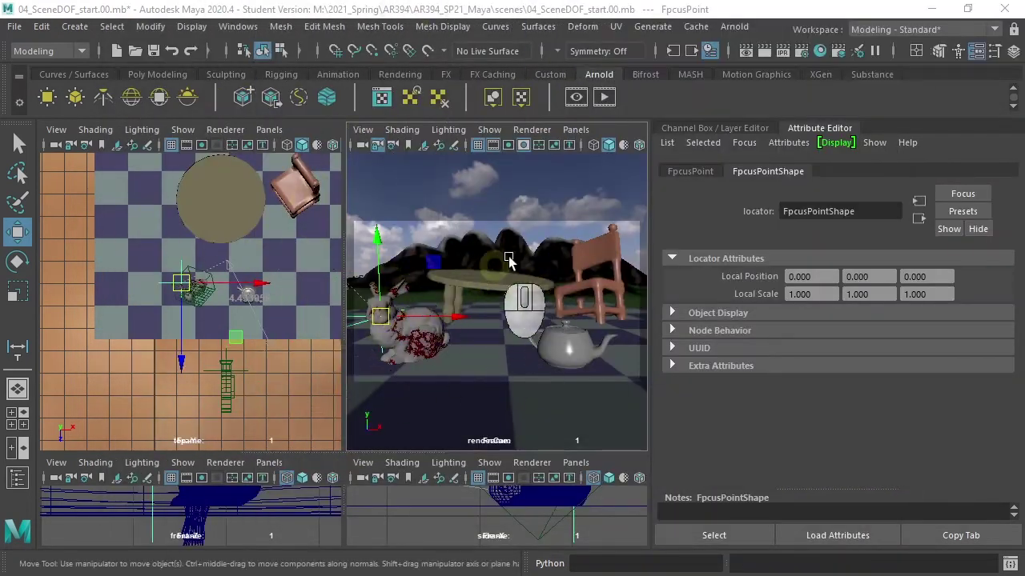
Step: Turn on Enable DOF in renderCamShape's Arnold attributes
{"action": "left_click", "coordinate": [392, 145]}
{"action": "key", "text": "space"}
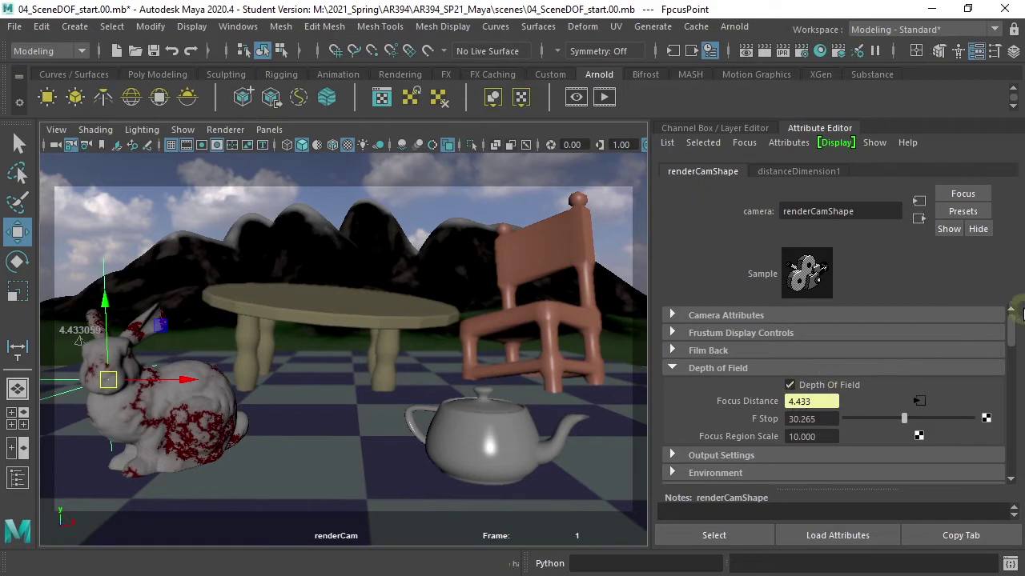
{"action": "left_click_drag", "start_coordinate": [1008, 336], "coordinate": [1006, 368]}
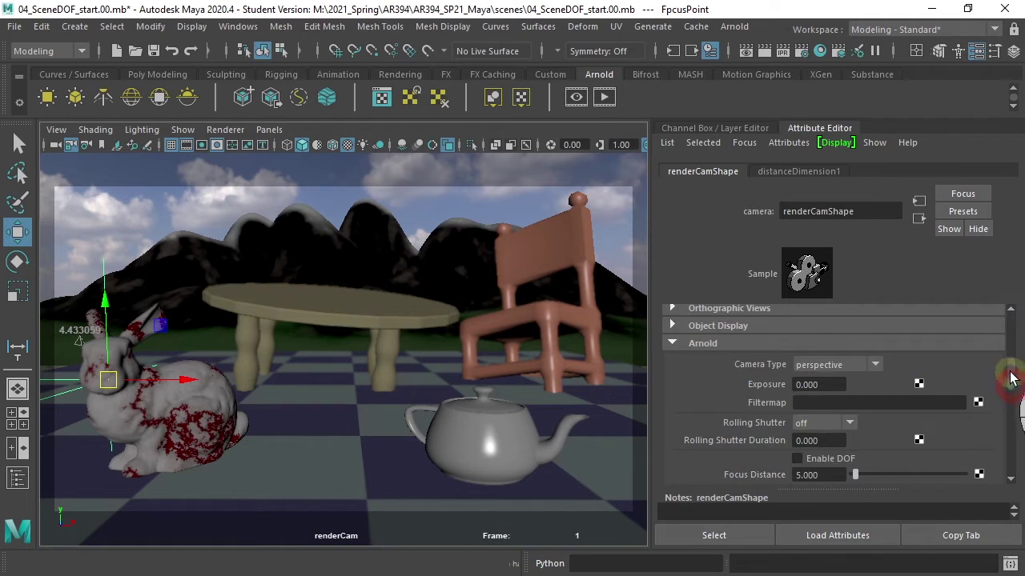
{"action": "left_click_drag", "start_coordinate": [1010, 373], "coordinate": [1010, 379]}
{"action": "left_click", "coordinate": [797, 417]}
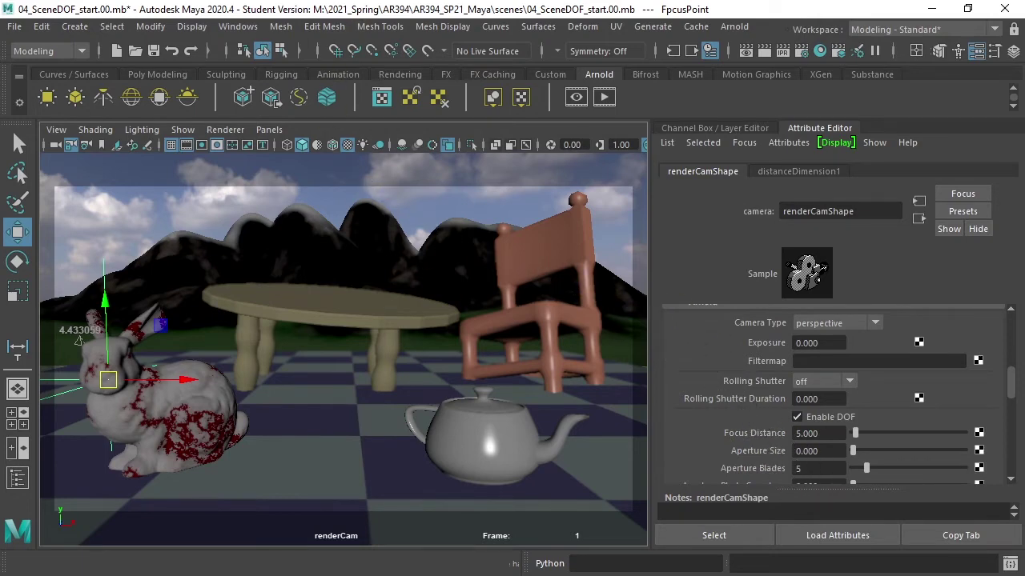
Step: Connect distanceDimensionShape1's Distance output to renderCamShape's aiFocusDistance input in the Node Editor, and close the editor
{"action": "left_click", "coordinate": [191, 27]}
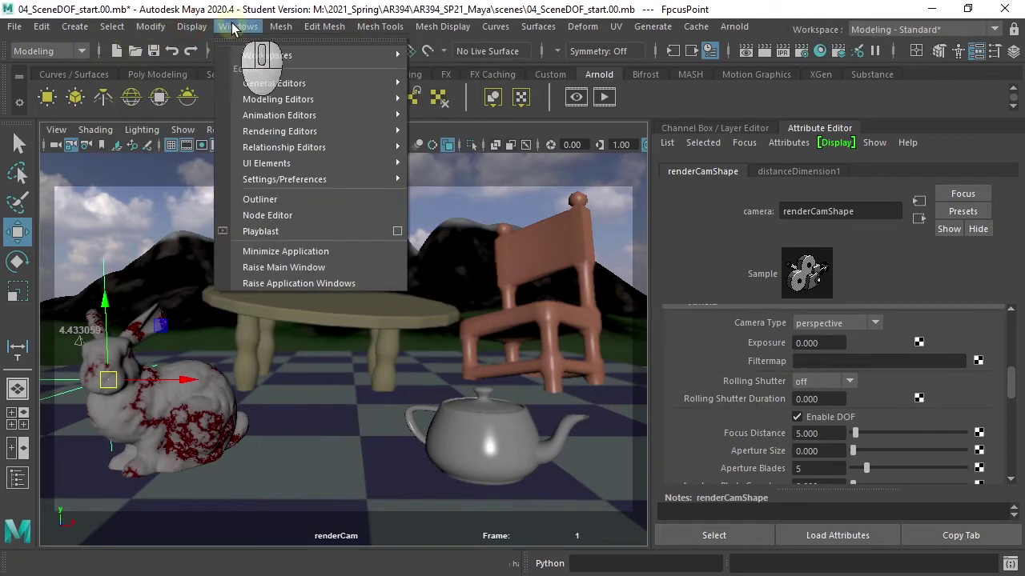
{"action": "left_click", "coordinate": [280, 216]}
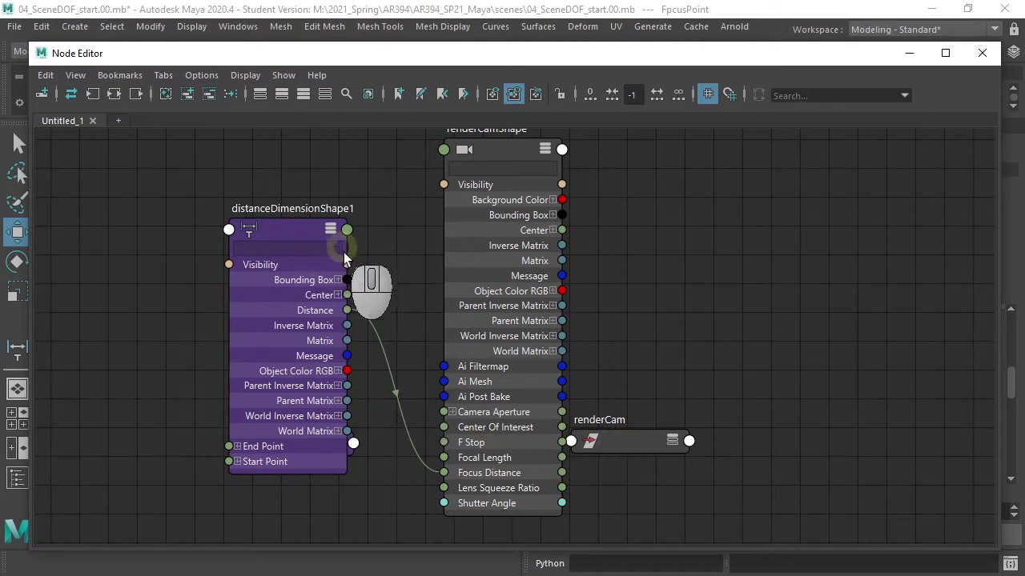
{"action": "left_click_drag", "start_coordinate": [350, 314], "coordinate": [443, 151]}
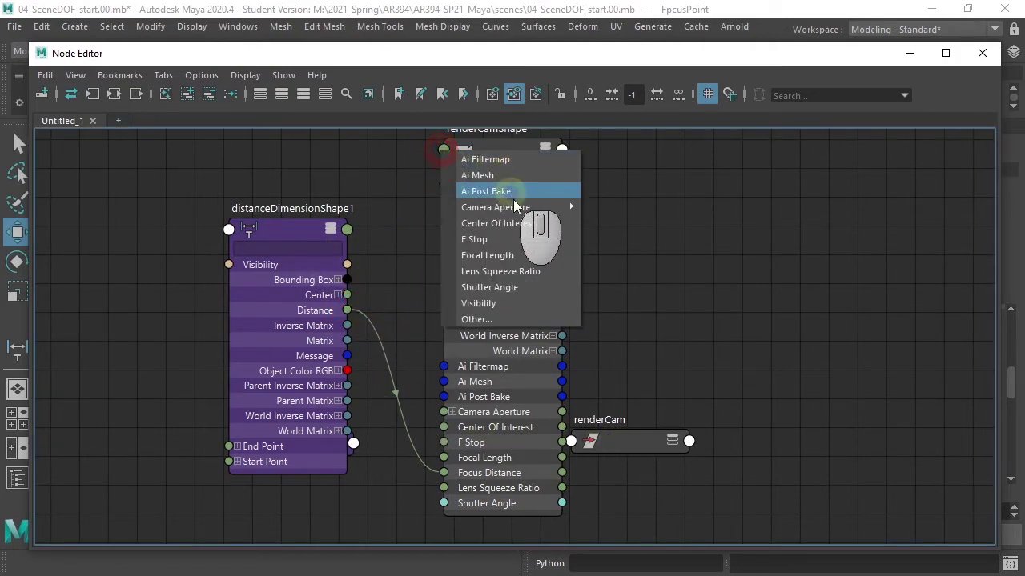
{"action": "left_click", "coordinate": [513, 319]}
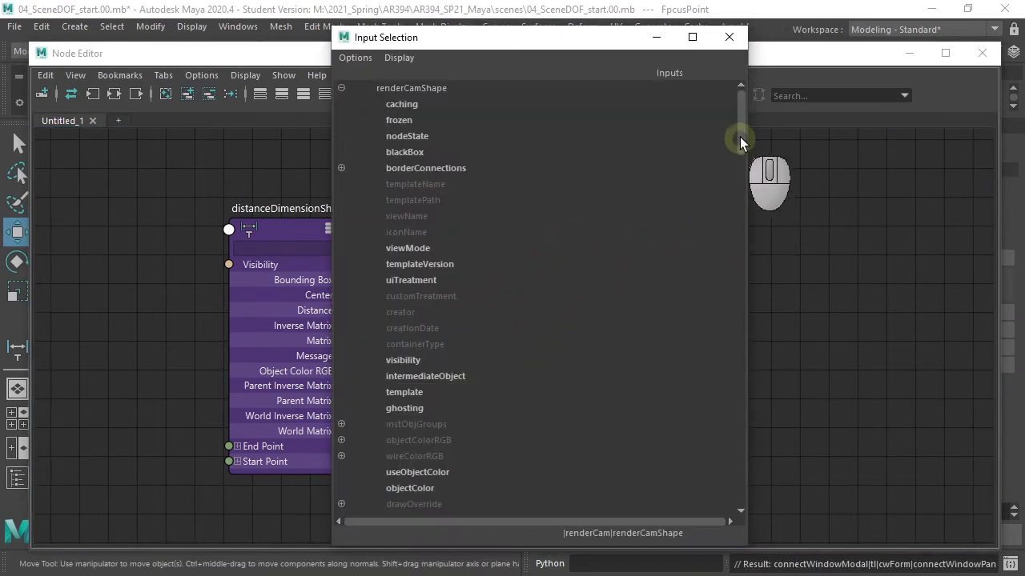
{"action": "left_click_drag", "start_coordinate": [741, 140], "coordinate": [739, 439]}
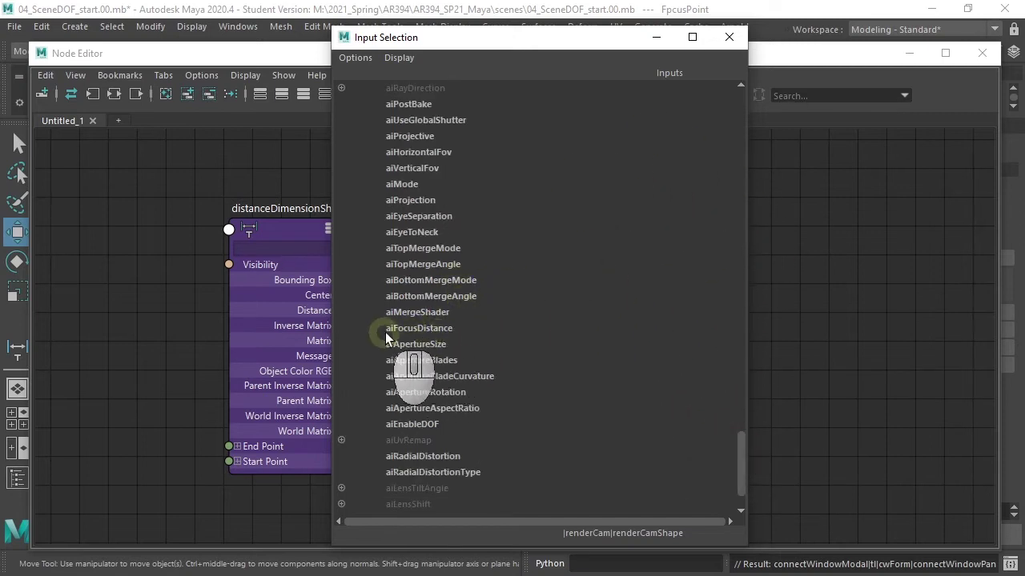
{"action": "left_click", "coordinate": [434, 329]}
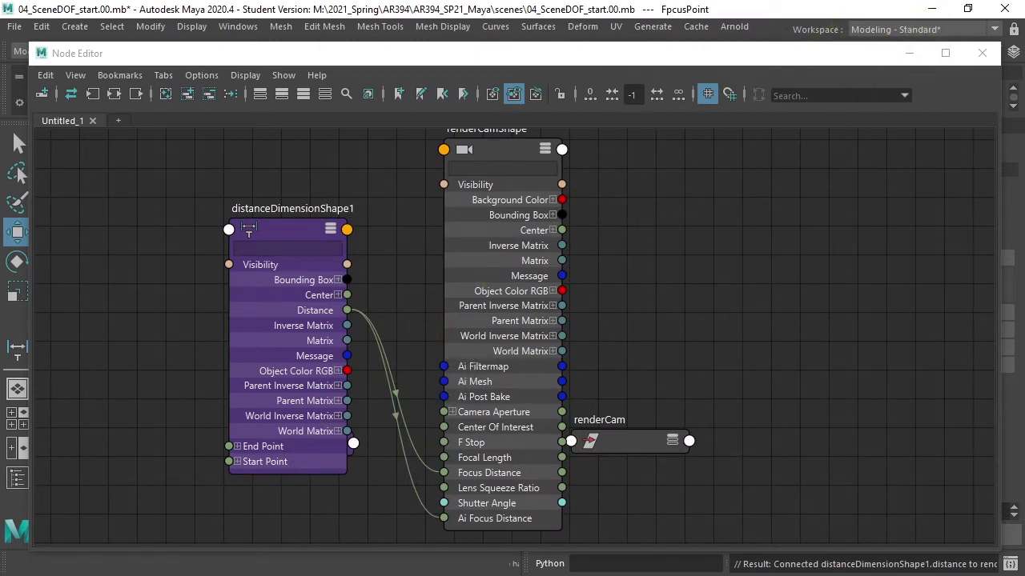
{"action": "left_click", "coordinate": [982, 53]}
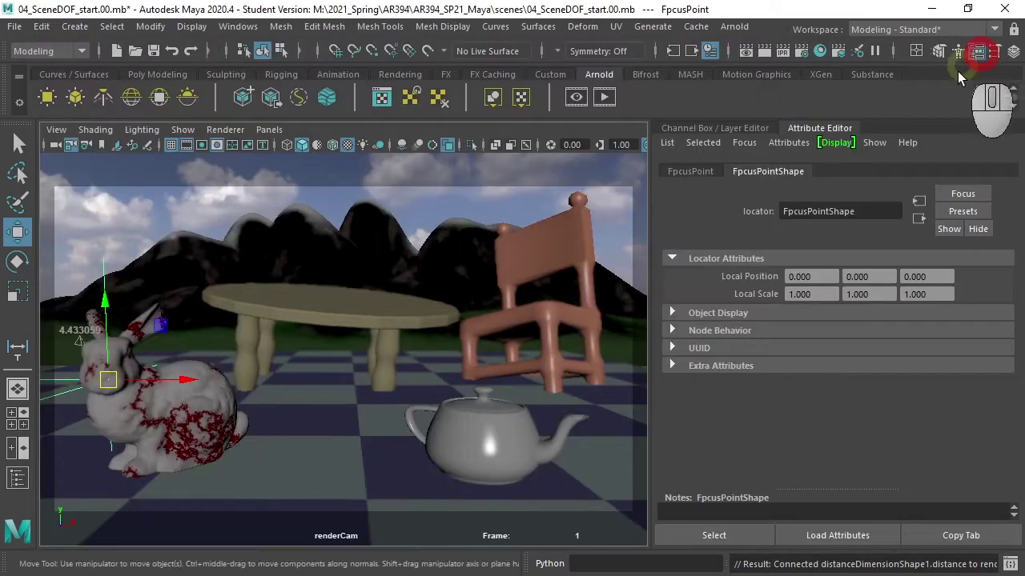
Step: Set renderCamShape's Arnold Aperture Size to 1.000, run a test render in Arnold RenderView, and stop it
{"action": "left_click", "coordinate": [86, 144]}
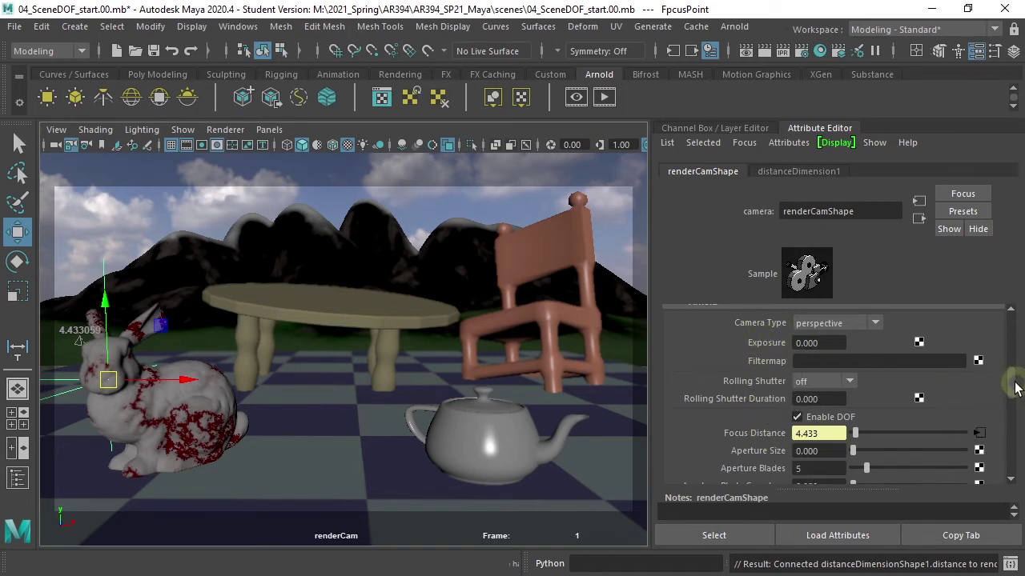
{"action": "left_click_drag", "start_coordinate": [1011, 382], "coordinate": [1006, 378]}
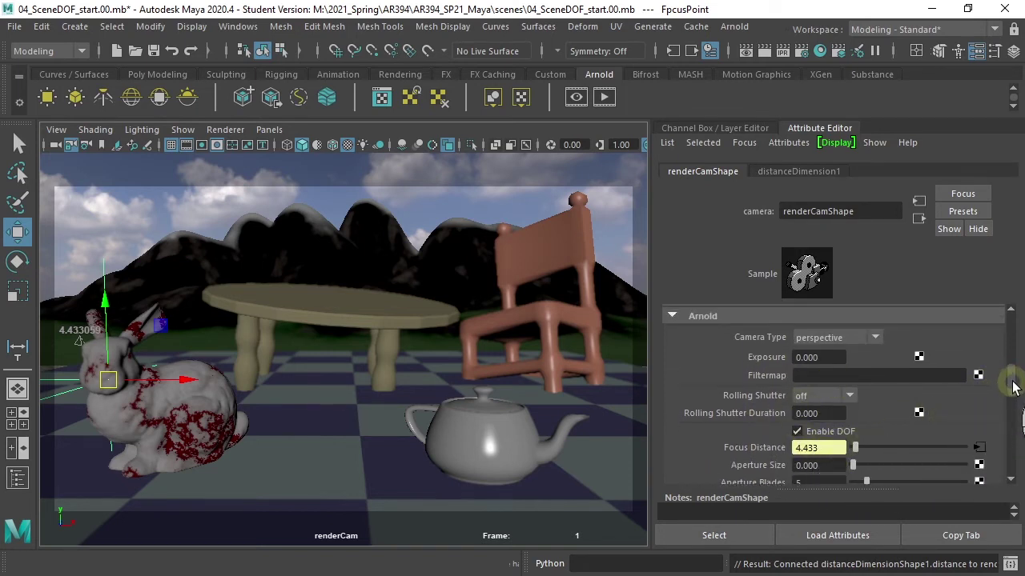
{"action": "scroll", "coordinate": [1009, 384], "scroll_direction": "down", "scroll_amount": 1}
{"action": "left_click", "coordinate": [809, 433]}
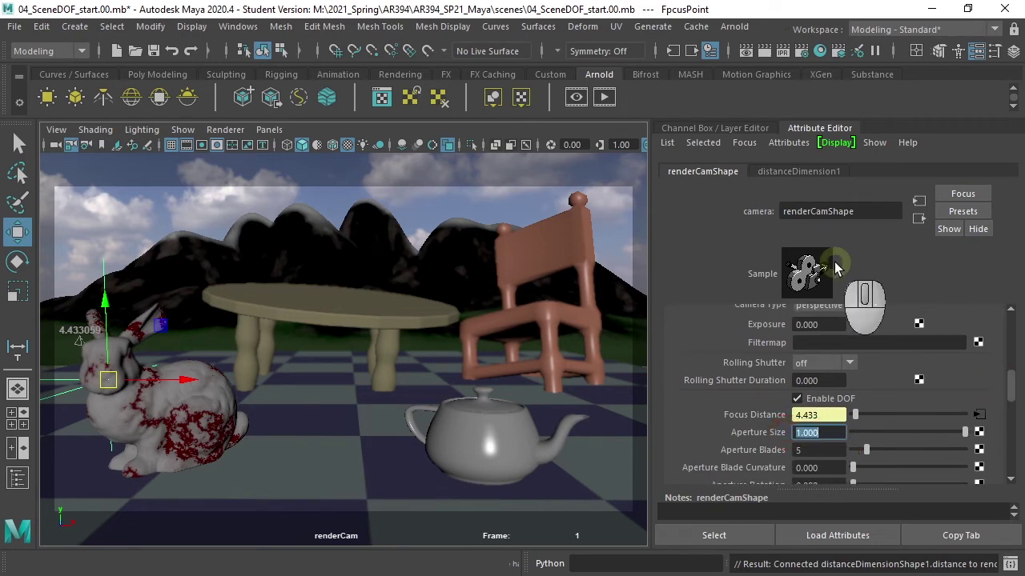
{"action": "left_click_drag", "start_coordinate": [834, 0], "coordinate": [571, 27]}
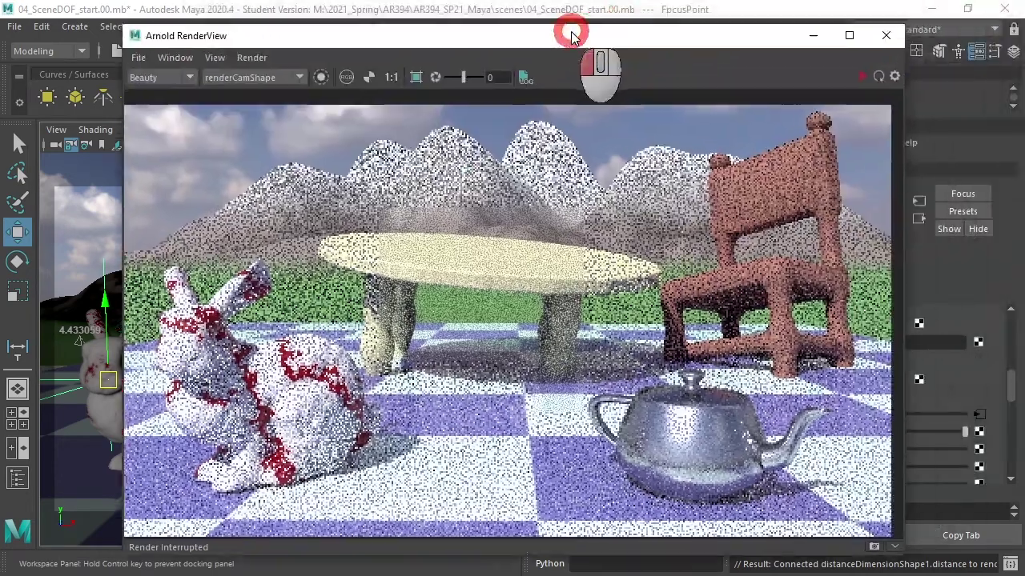
{"action": "left_click", "coordinate": [857, 80]}
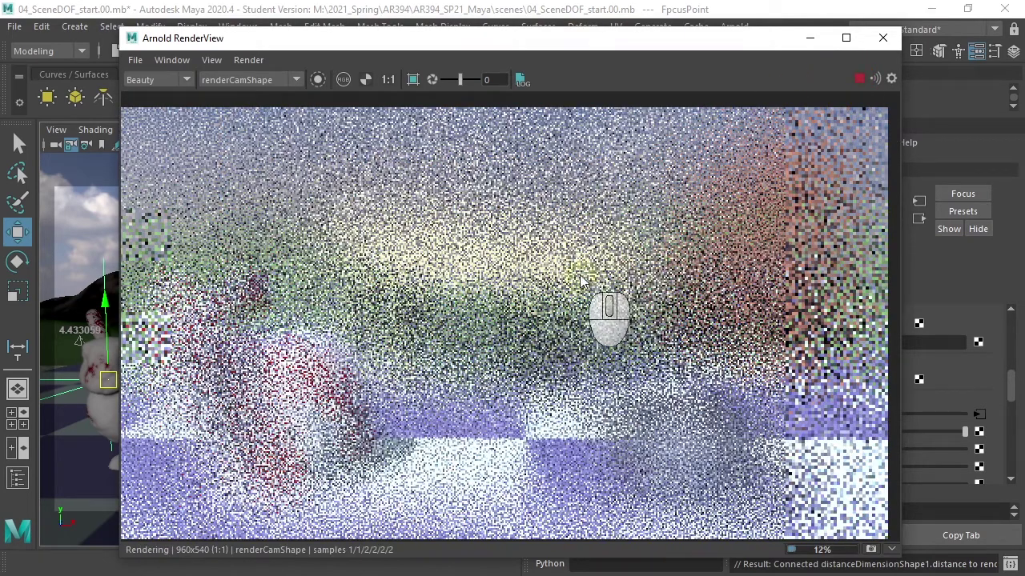
{"action": "left_click", "coordinate": [858, 76]}
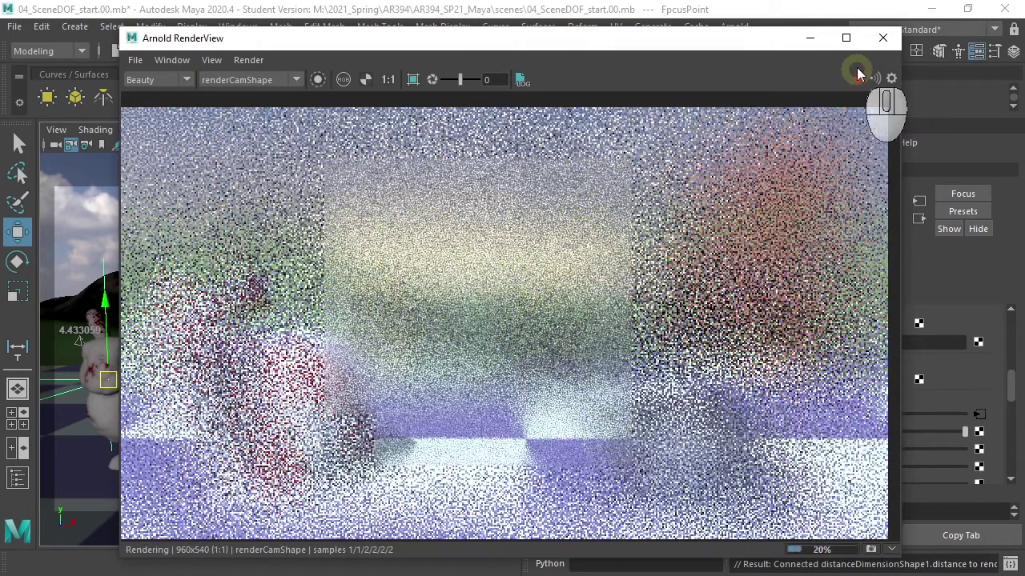
Step: Set the Aperture Size to 0.100, render renderCam again to check the blur, and move the render window out of the way
{"action": "left_click_drag", "start_coordinate": [725, 37], "coordinate": [537, 58]}
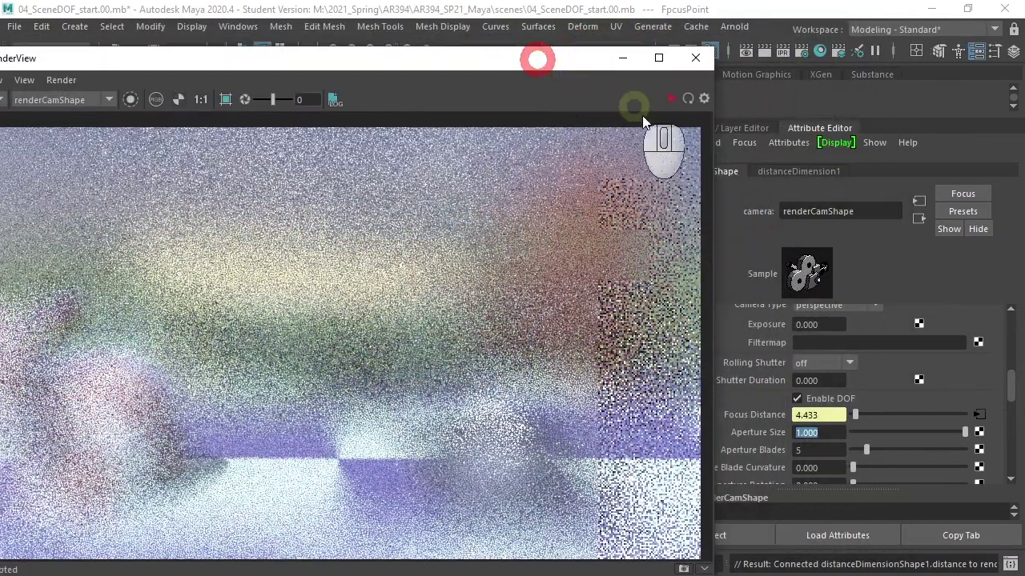
{"action": "left_click", "coordinate": [802, 432]}
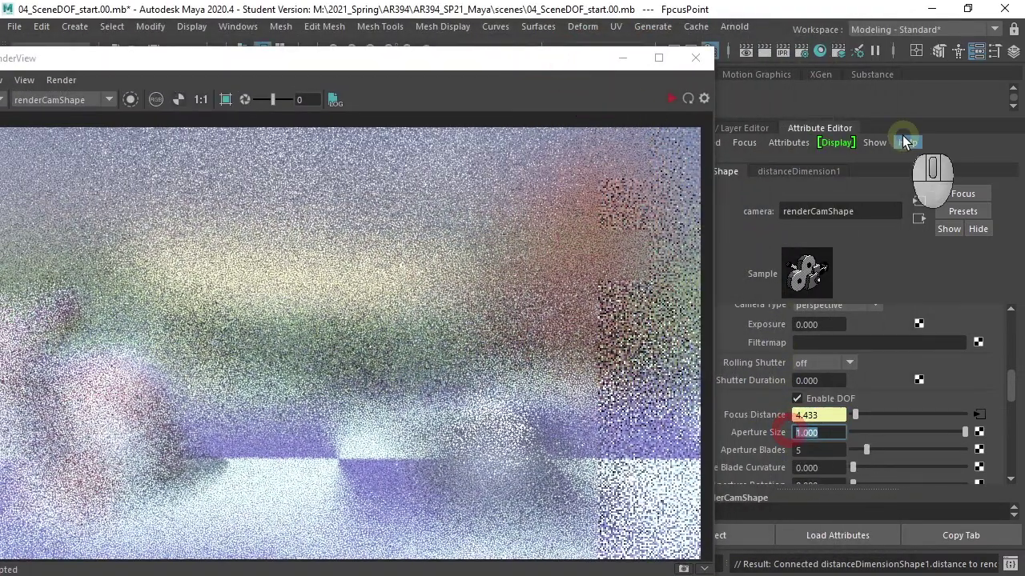
{"action": "left_click_drag", "start_coordinate": [337, 52], "coordinate": [487, 54]}
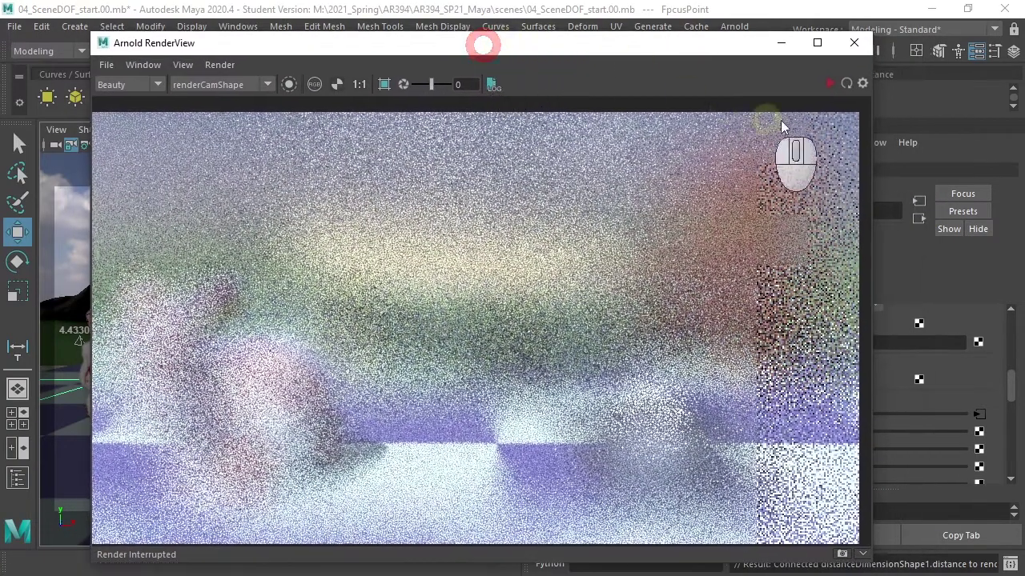
{"action": "left_click", "coordinate": [830, 83]}
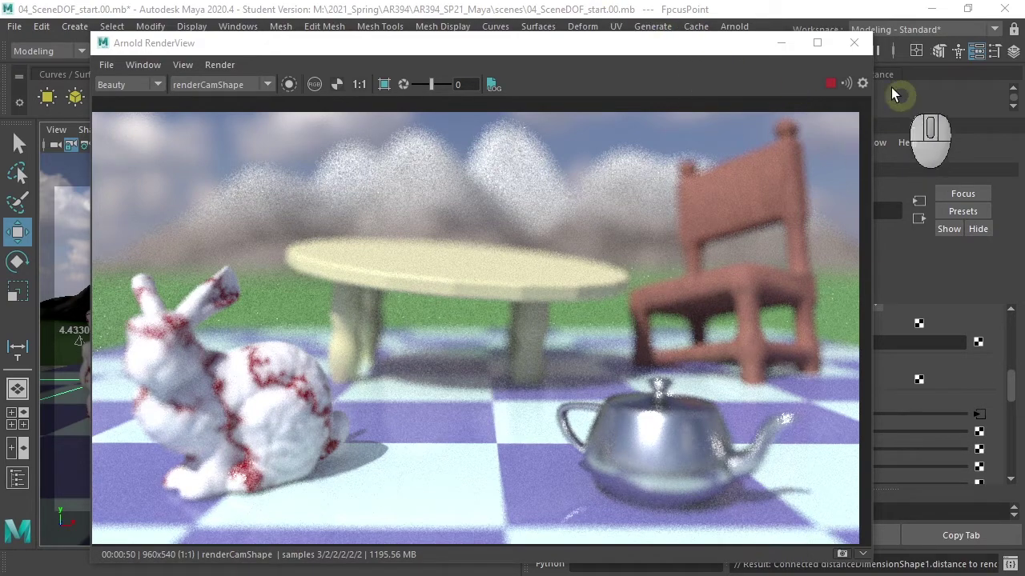
{"action": "left_click", "coordinate": [830, 84]}
{"action": "left_click_drag", "start_coordinate": [663, 44], "coordinate": [1024, 0]}
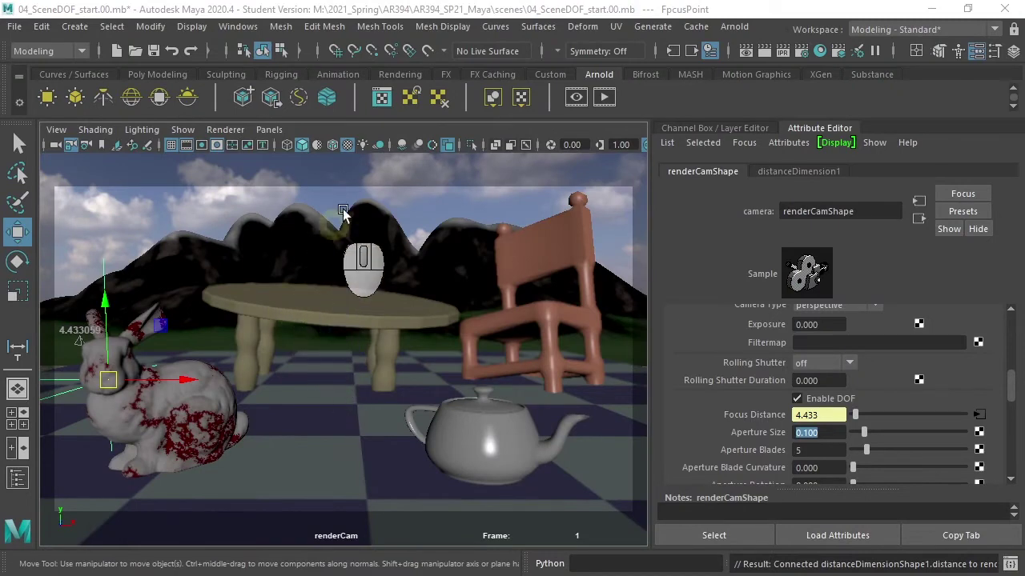
Step: Move FpcusPoint onto the front of the bunny's face using the top, side and front views, at about Y 0.9, Z 39.6
{"action": "left_click", "coordinate": [399, 134]}
{"action": "key", "text": "space"}
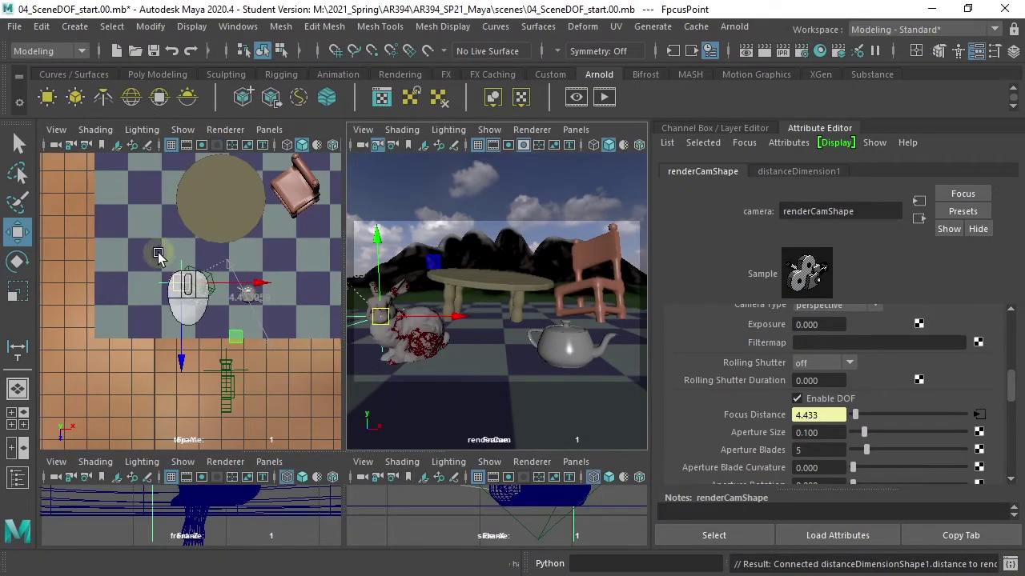
{"action": "right_click_drag", "start_coordinate": [191, 306], "coordinate": [346, 323], "text": "alt"}
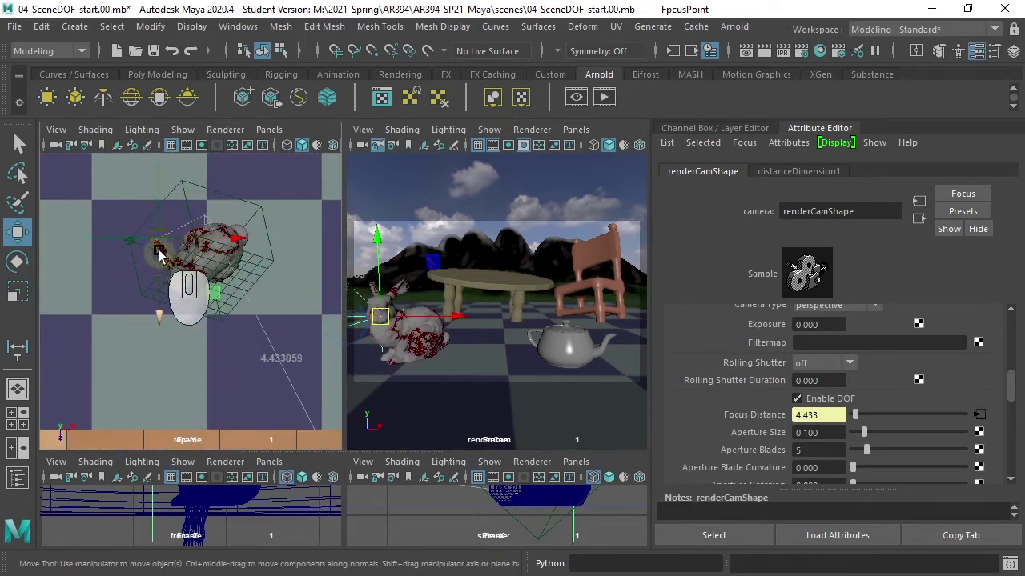
{"action": "left_click_drag", "start_coordinate": [162, 240], "coordinate": [181, 279]}
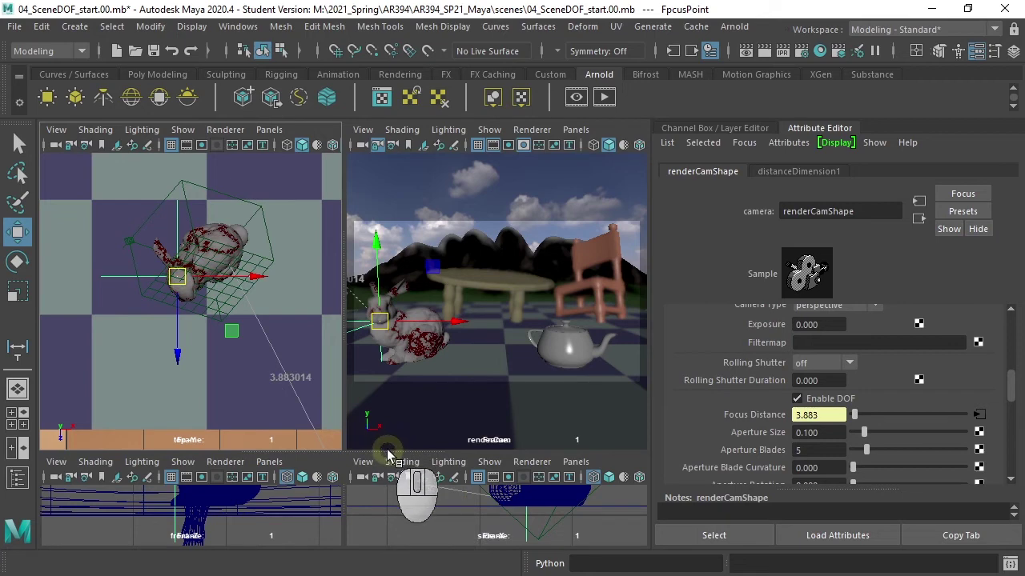
{"action": "left_click_drag", "start_coordinate": [384, 450], "coordinate": [400, 256]}
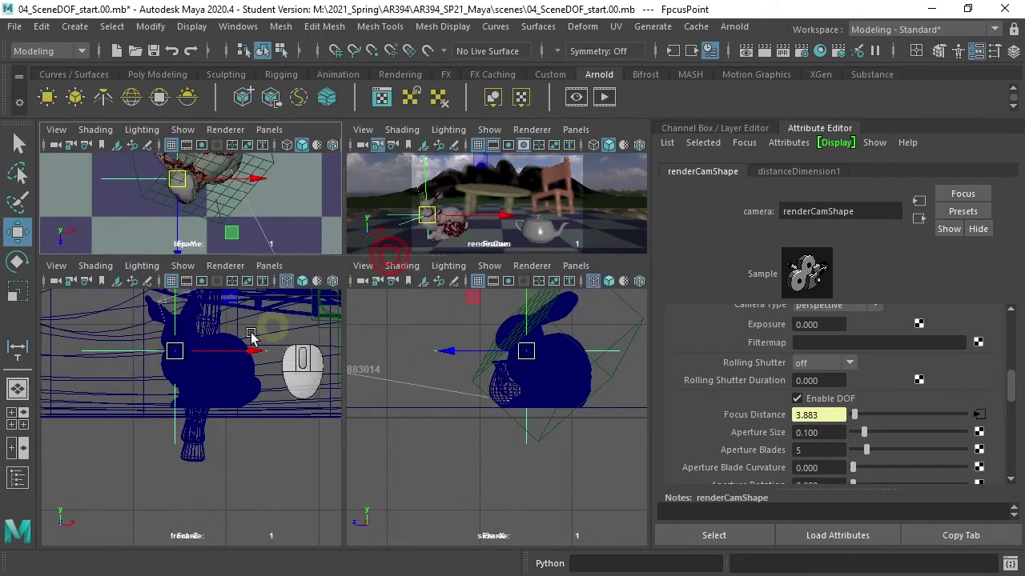
{"action": "left_click_drag", "start_coordinate": [527, 352], "coordinate": [517, 334]}
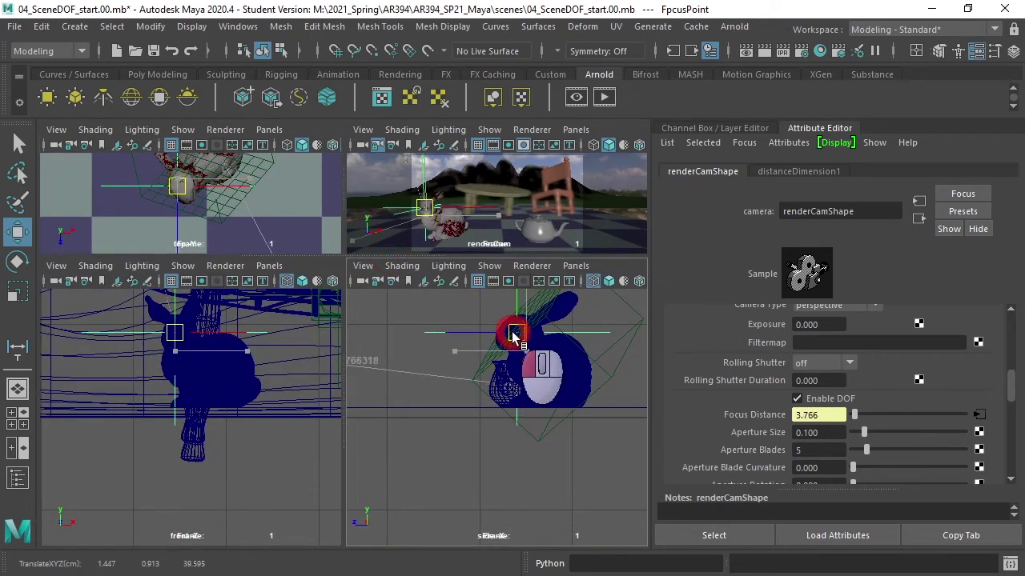
{"action": "left_click_drag", "start_coordinate": [175, 334], "coordinate": [183, 338]}
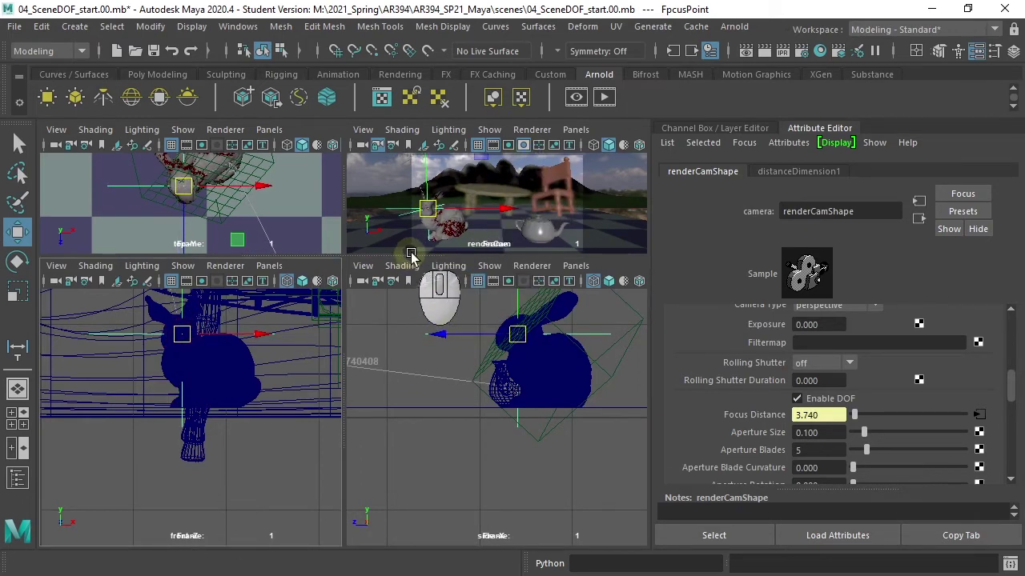
{"action": "left_click_drag", "start_coordinate": [405, 255], "coordinate": [401, 389]}
{"action": "key", "text": "space"}
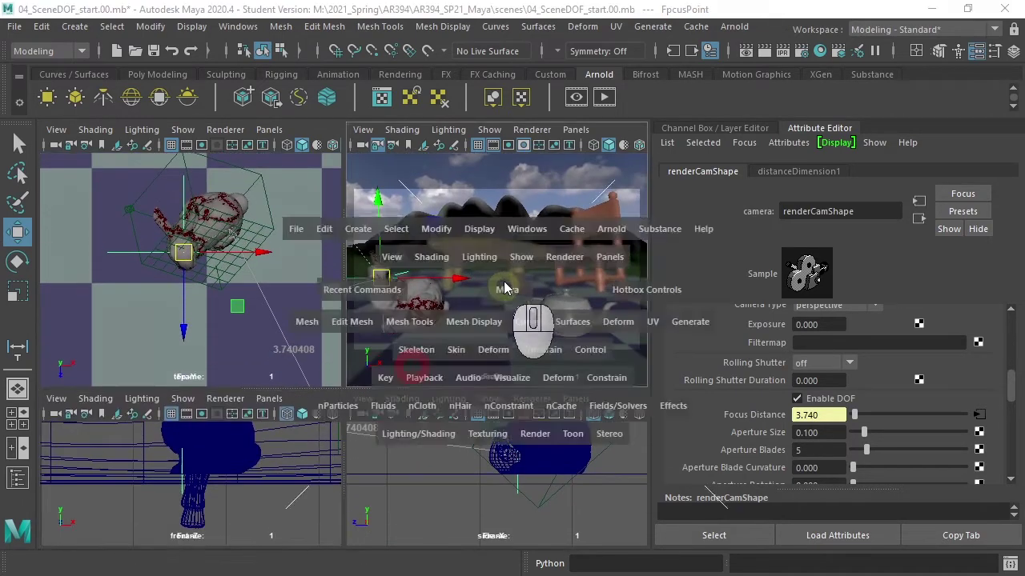
Step: Render renderCam again in Arnold RenderView to check the focus on the bunny's face
{"action": "left_click_drag", "start_coordinate": [916, 0], "coordinate": [566, 48]}
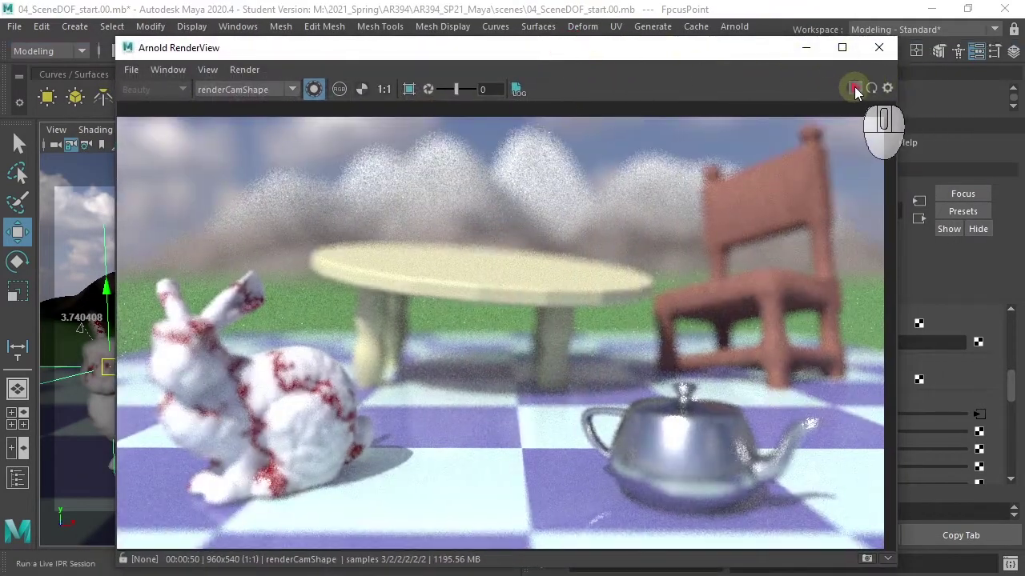
{"action": "left_click", "coordinate": [855, 86]}
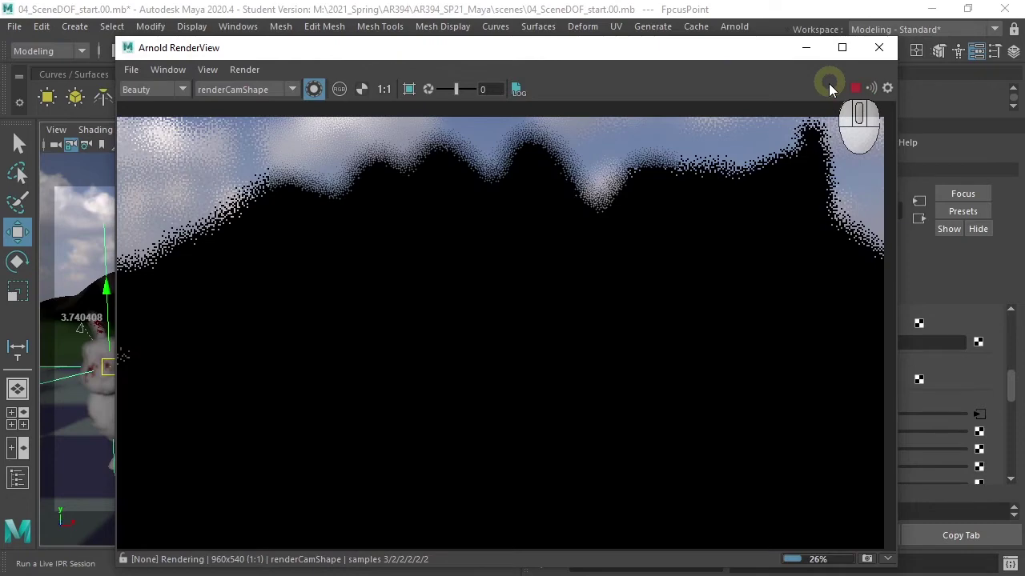
{"action": "left_click", "coordinate": [313, 89]}
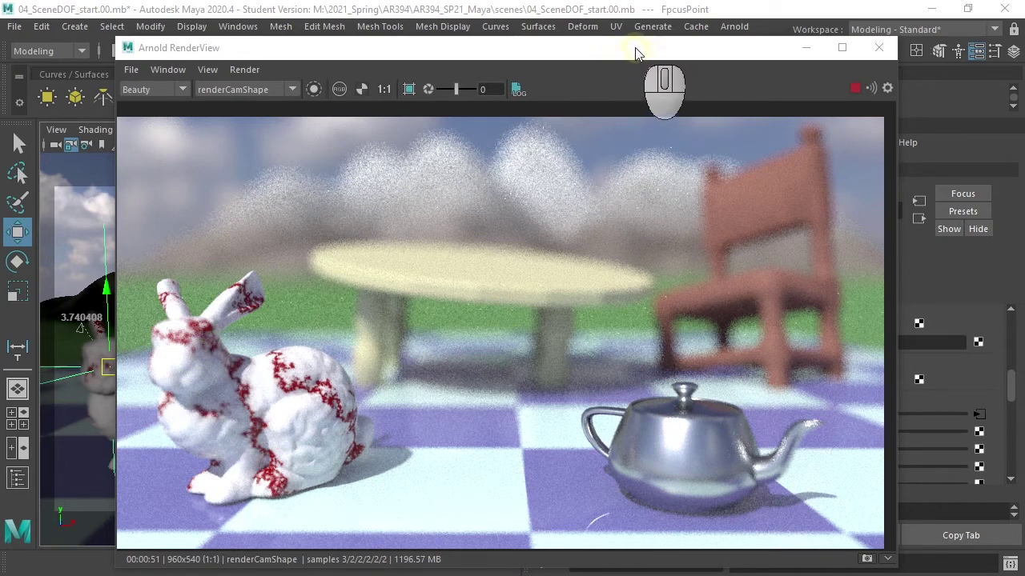
Step: Set renderCamShape's Arnold Aperture Size to 0.050 and re-render the scene in Arnold RenderView
{"action": "left_click_drag", "start_coordinate": [635, 56], "coordinate": [1024, 48]}
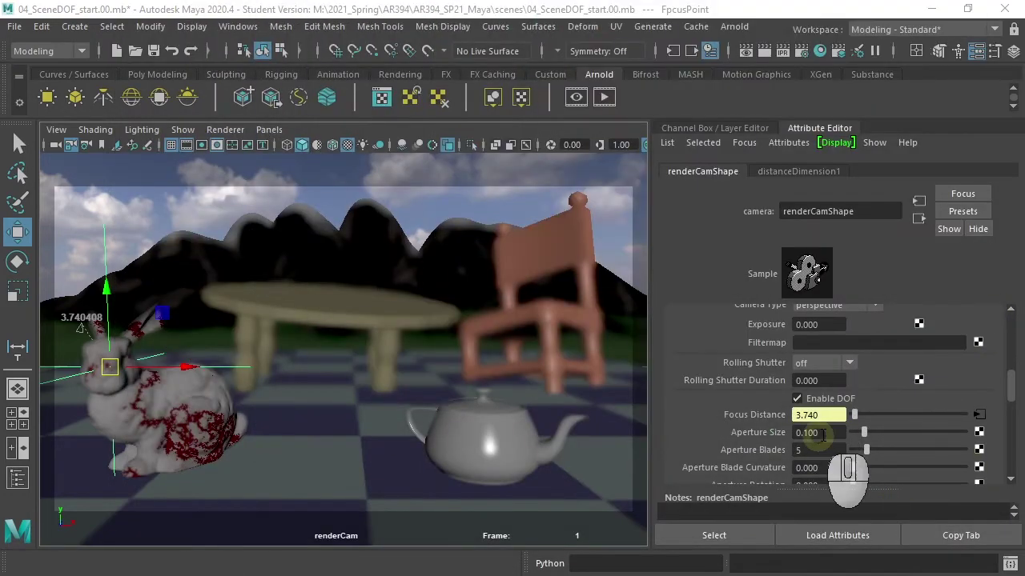
{"action": "left_click_drag", "start_coordinate": [832, 434], "coordinate": [777, 439]}
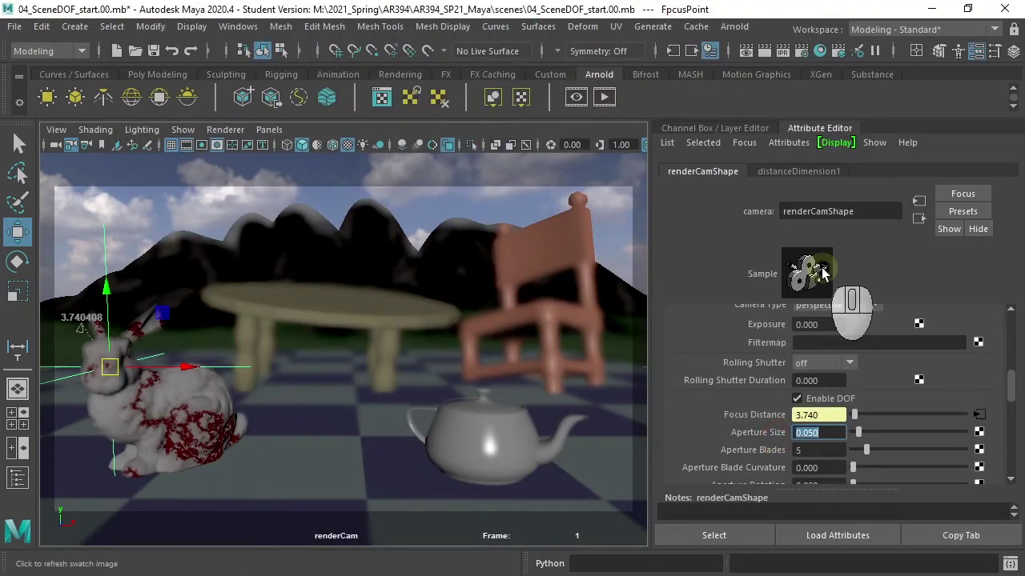
{"action": "left_click_drag", "start_coordinate": [1024, 48], "coordinate": [566, 40]}
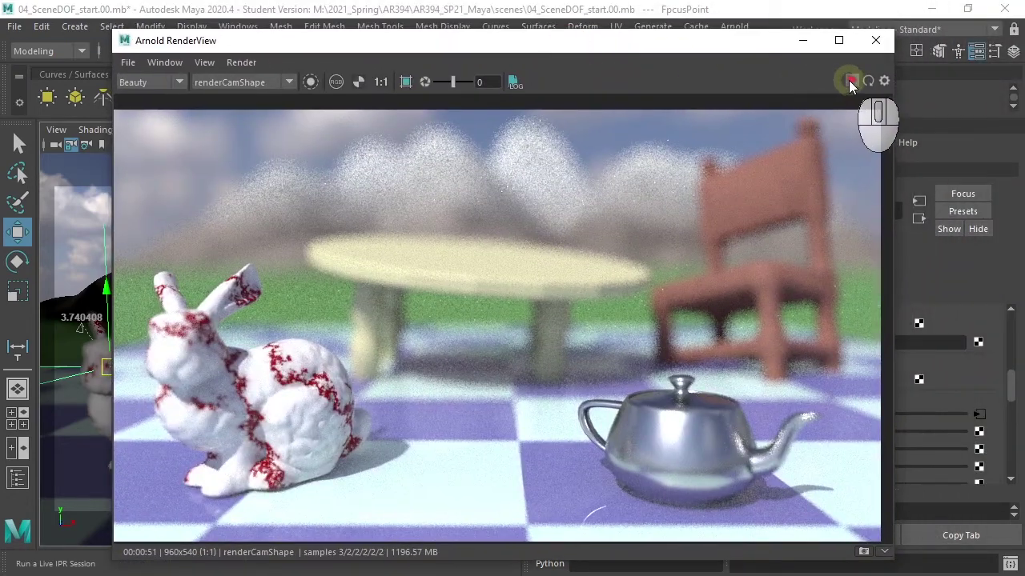
{"action": "left_click", "coordinate": [850, 81]}
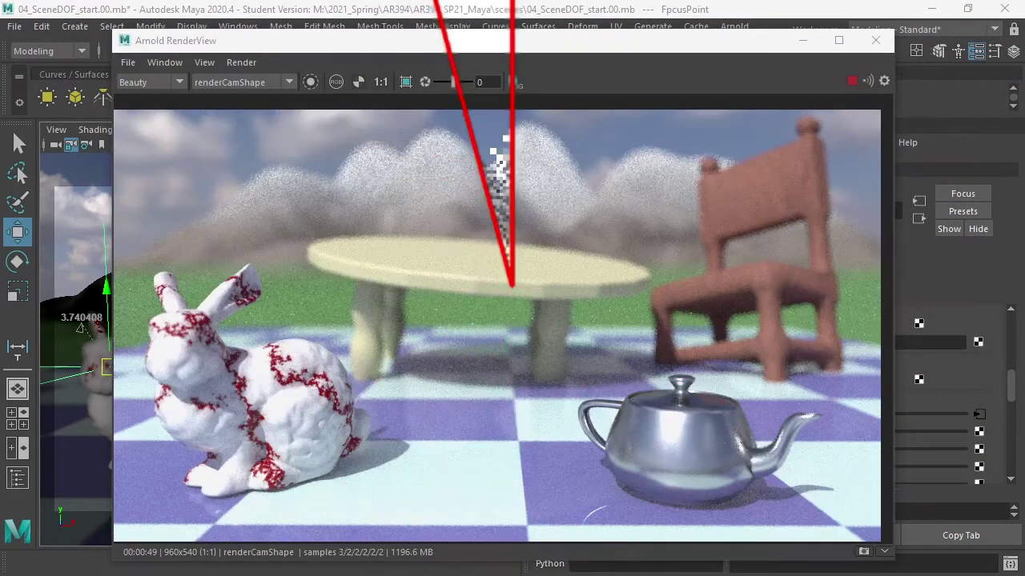